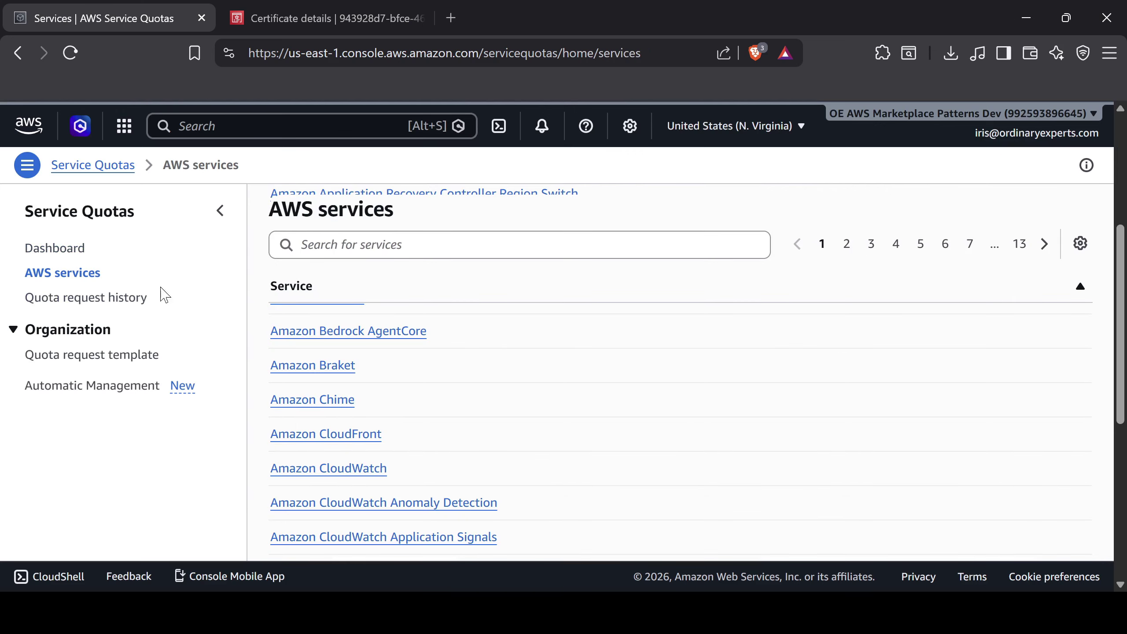
Open the Amazon EC2 quotas in AWS Service Quotas
{"action": "left_click", "coordinate": [369, 245]}
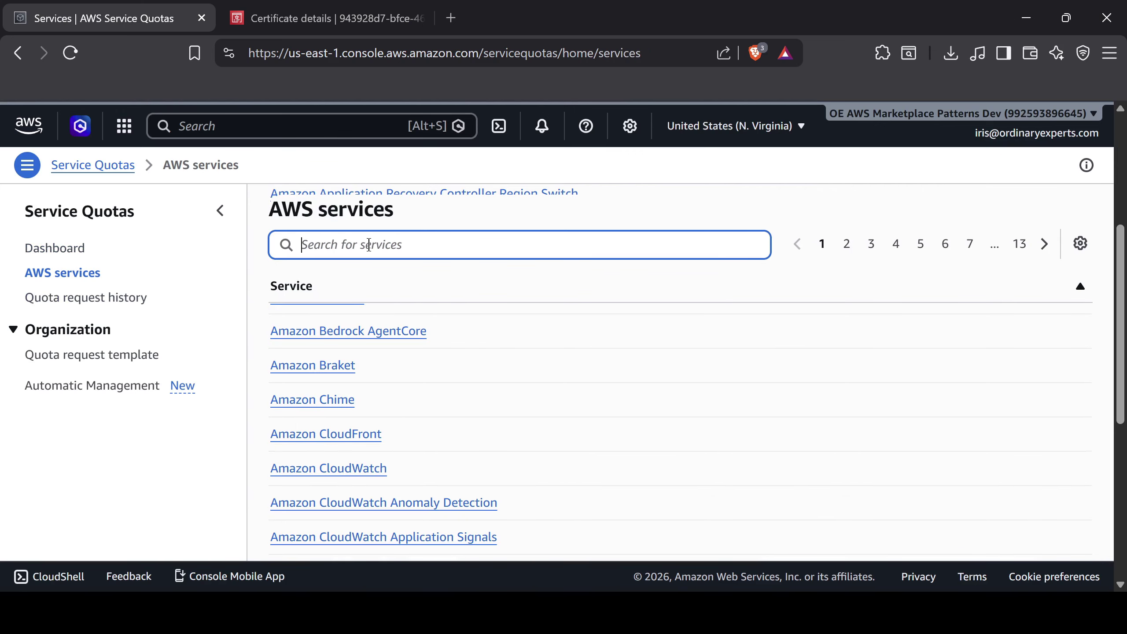
{"action": "type", "text": "ec2"}
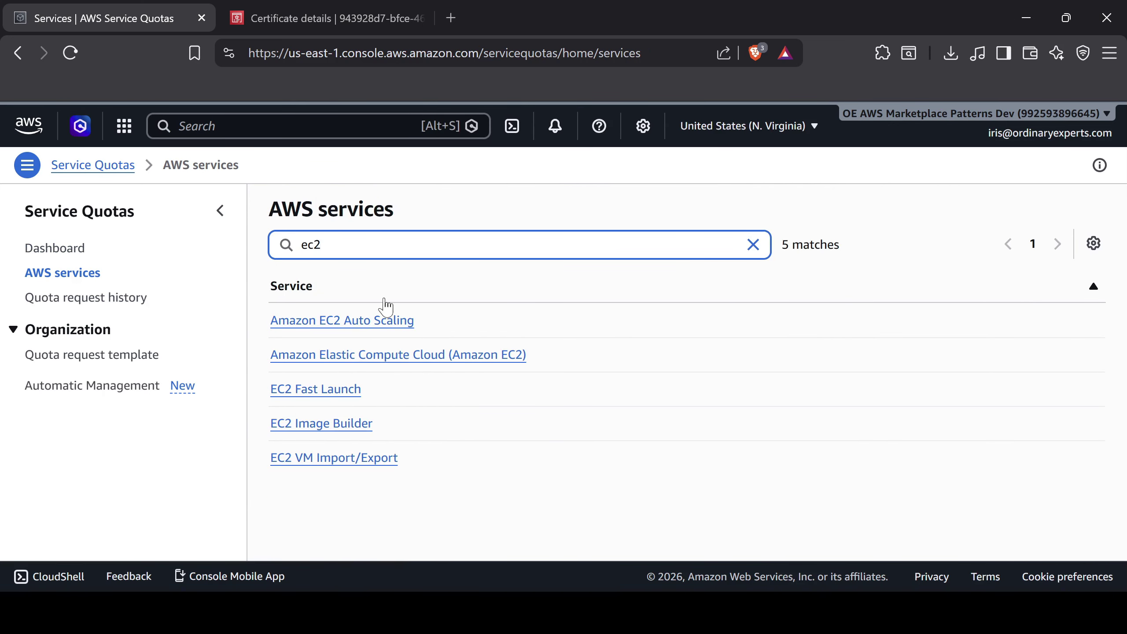
{"action": "left_click", "coordinate": [416, 358]}
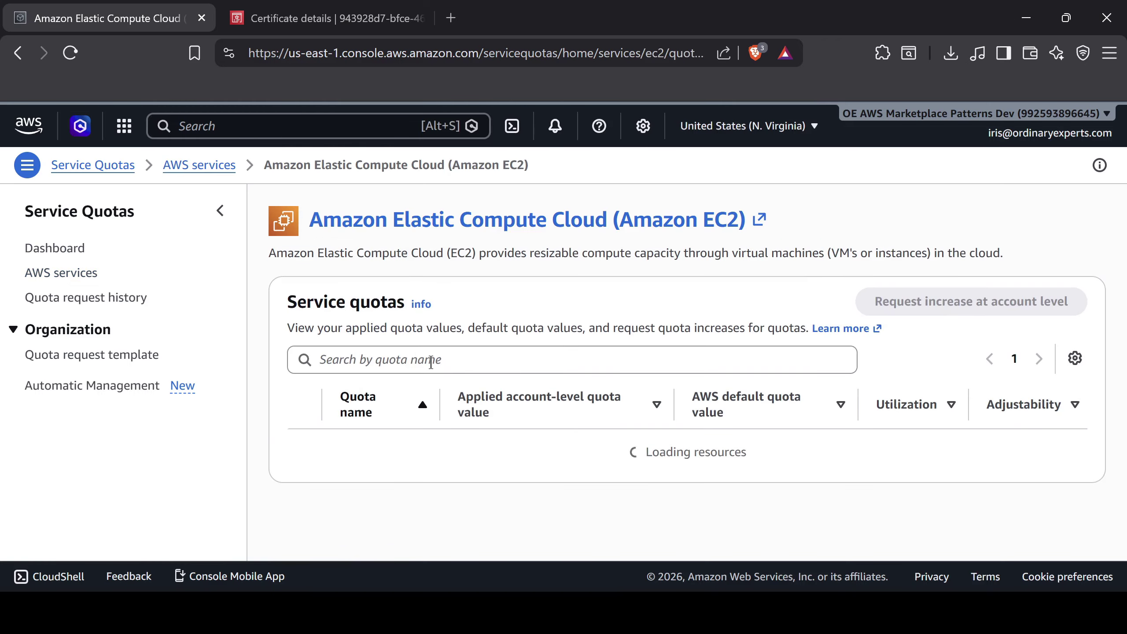
Filter EC2 quotas to 'running on-demand g and vt instances' (applied value 40), then search the console for Certificate Manager
{"action": "left_click", "coordinate": [459, 447]}
{"action": "type", "text": "runnong"}
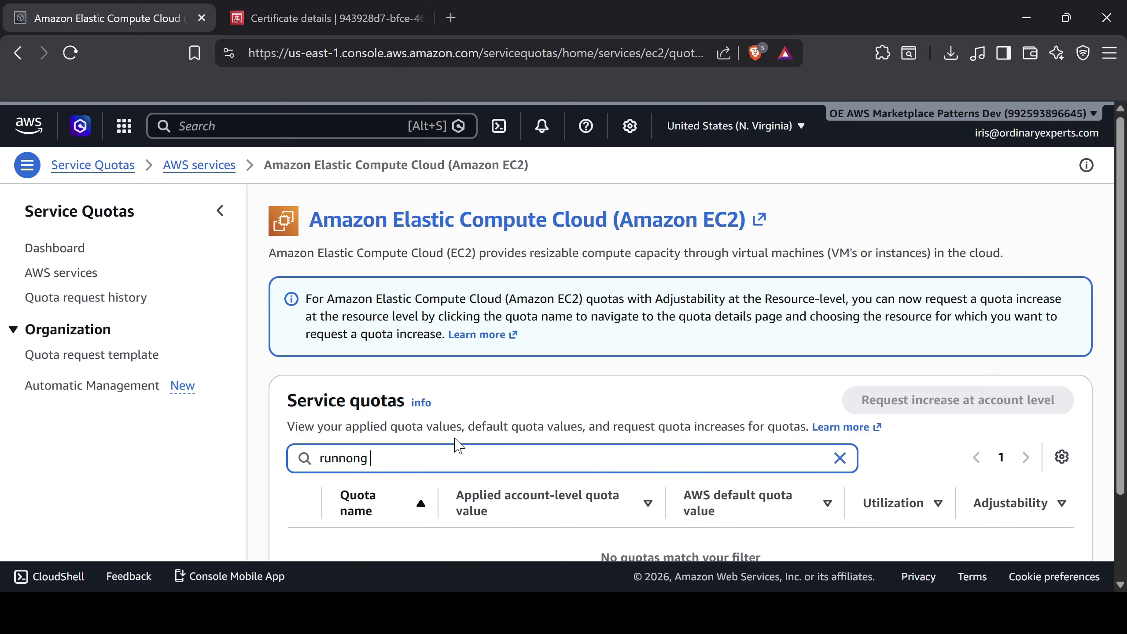
{"action": "key", "text": "BackSpace"}
{"action": "key", "text": "BackSpace"}
{"action": "key", "text": "BackSpace"}
{"action": "key", "text": "BackSpace"}
{"action": "type", "text": "ing on"}
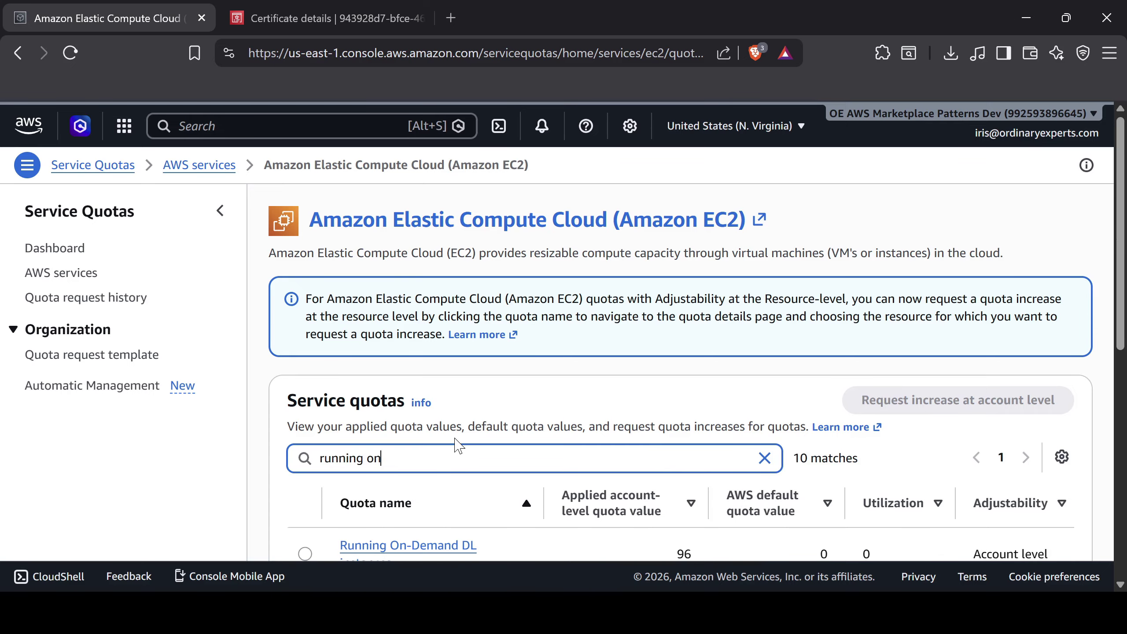
{"action": "type", "text": "-demand g and vt instances"}
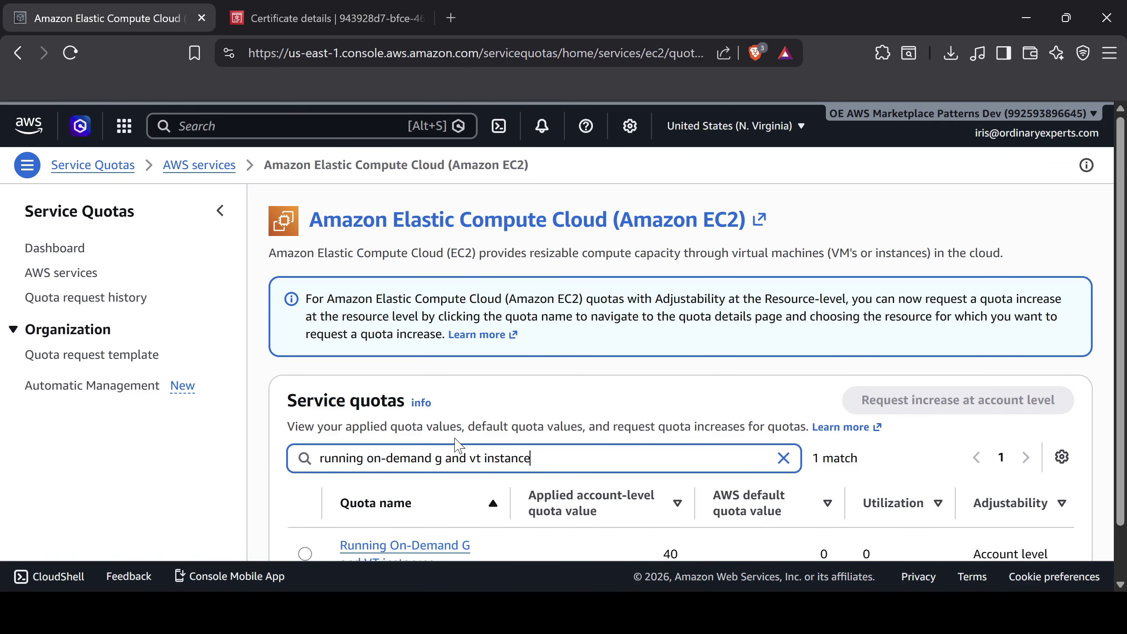
{"action": "scroll", "coordinate": [456, 444], "scroll_direction": "down", "scroll_amount": 2}
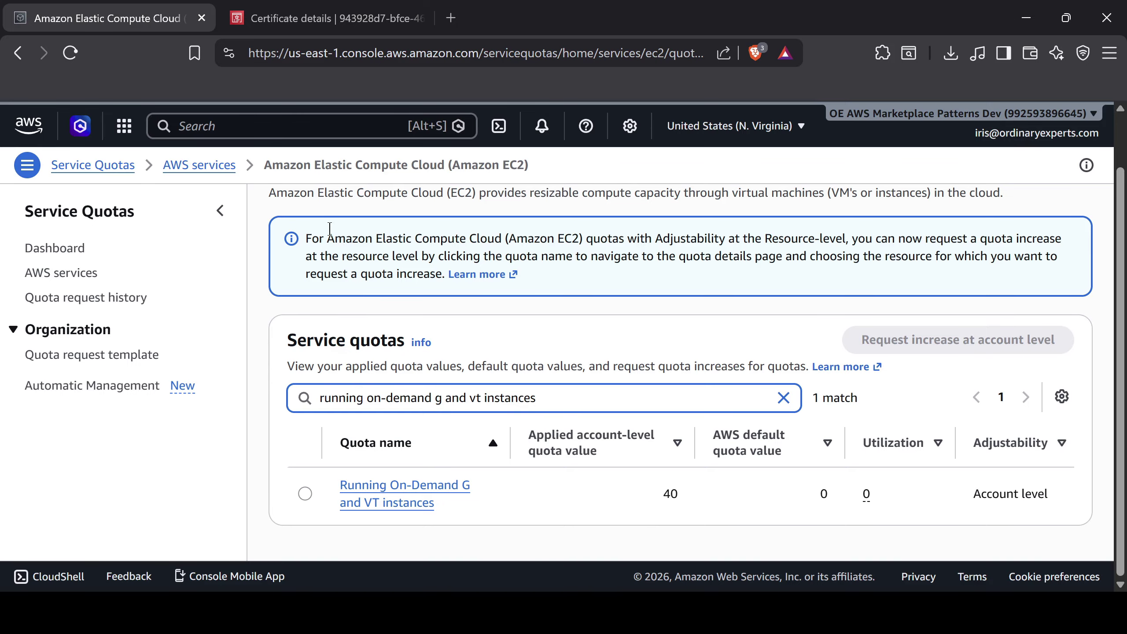
{"action": "left_click", "coordinate": [251, 125]}
{"action": "type", "text": "certifica"}
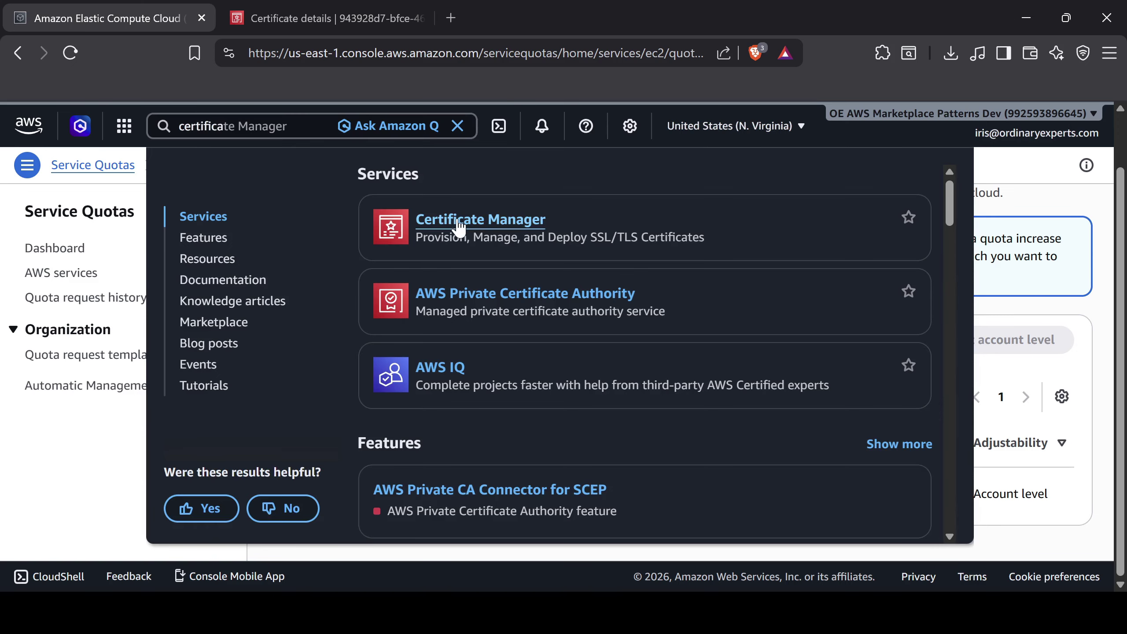
Open the issued wildcard dev.patterns certificate in Certificate Manager and copy its ARN
{"action": "left_click", "coordinate": [458, 219]}
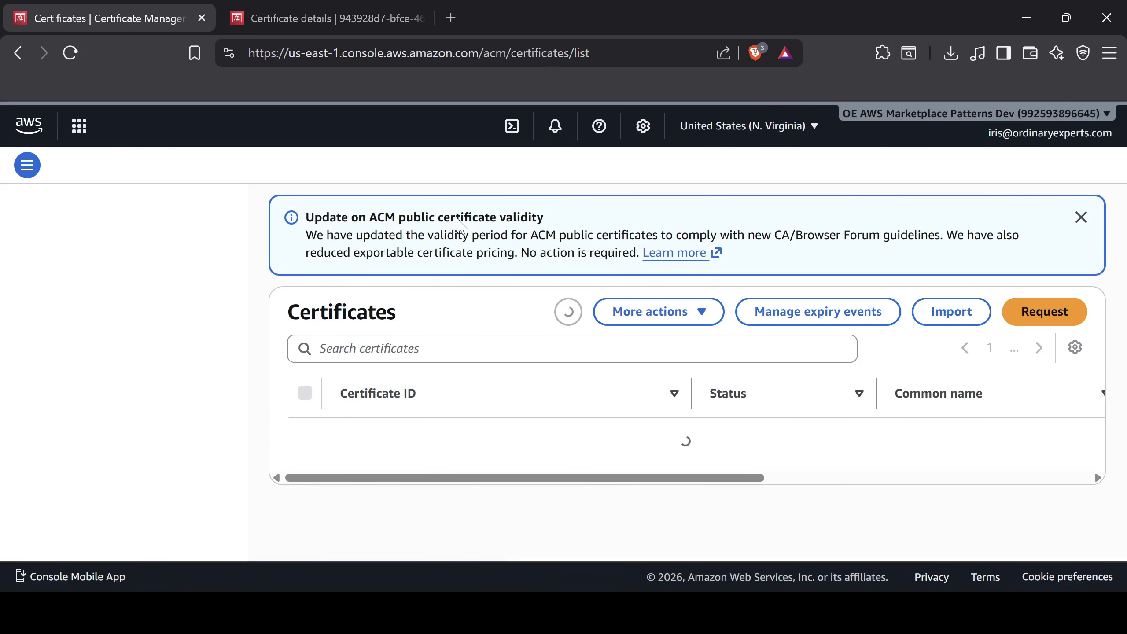
{"action": "scroll", "coordinate": [418, 349], "scroll_direction": "down", "scroll_amount": 5}
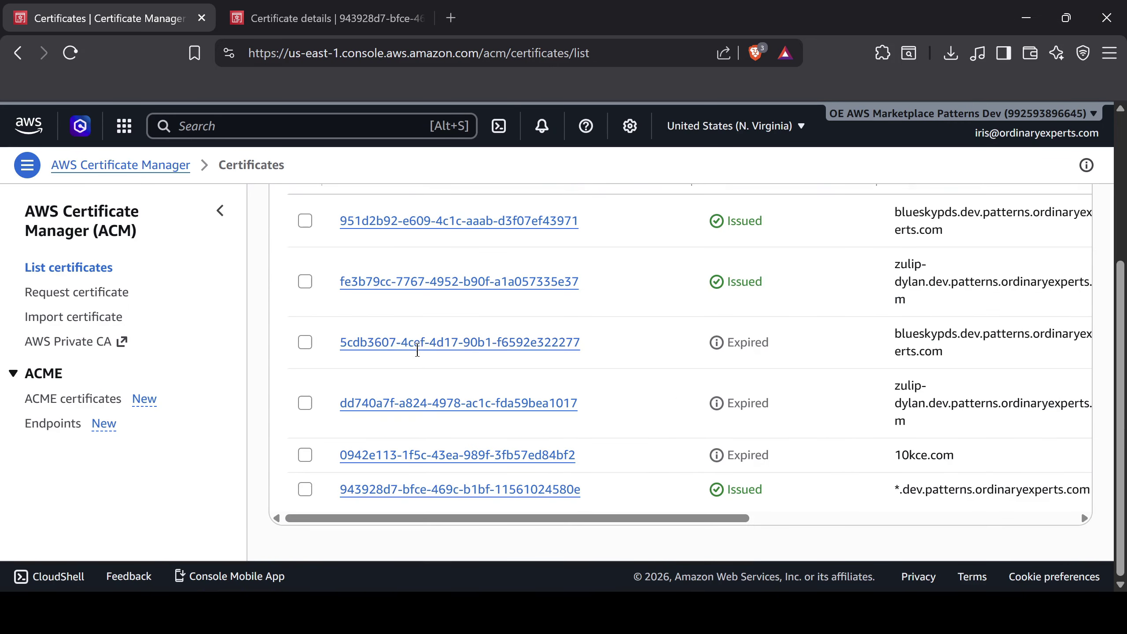
{"action": "left_click", "coordinate": [429, 490]}
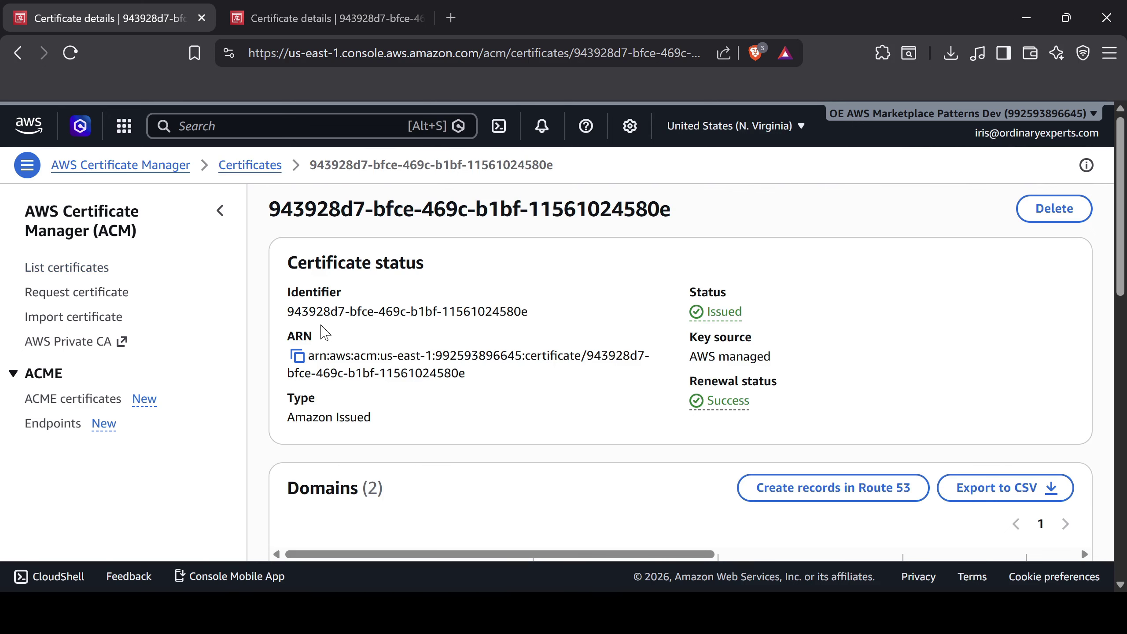
{"action": "left_click", "coordinate": [297, 356]}
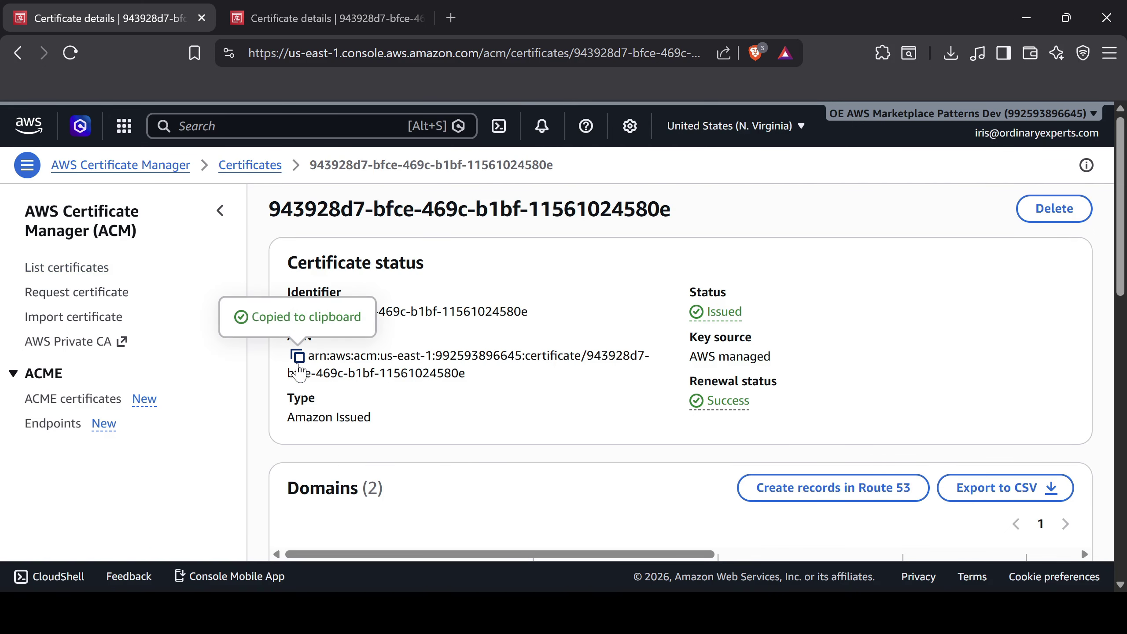
{"action": "left_click", "coordinate": [269, 127]}
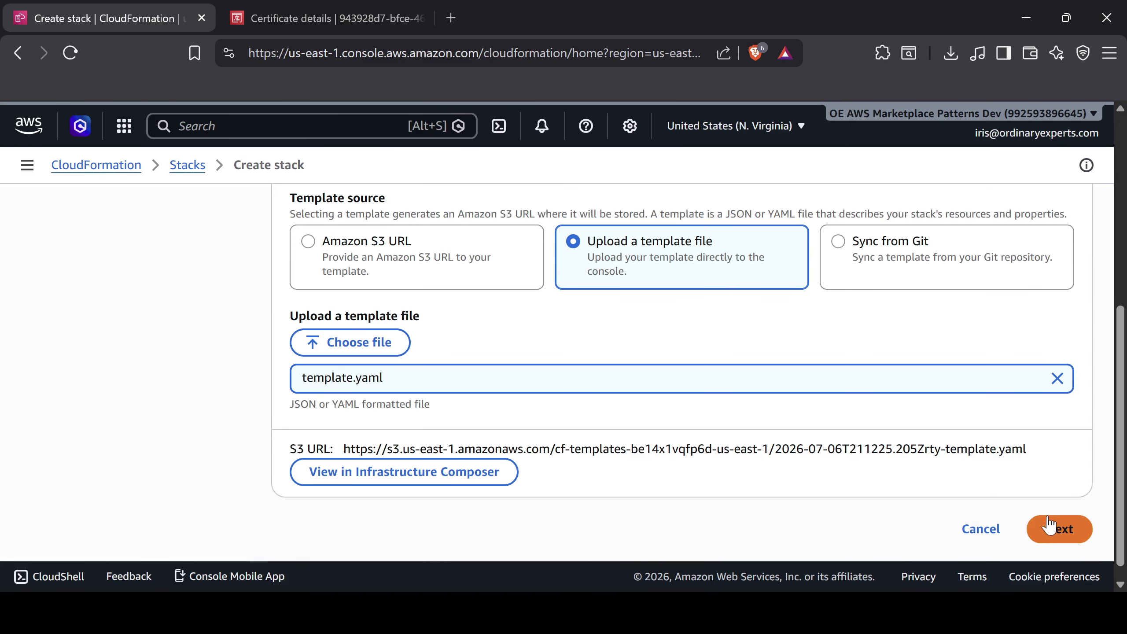
Name the new CloudFormation stack open-webui-demo on the Specify stack details page
{"action": "left_click", "coordinate": [1055, 528]}
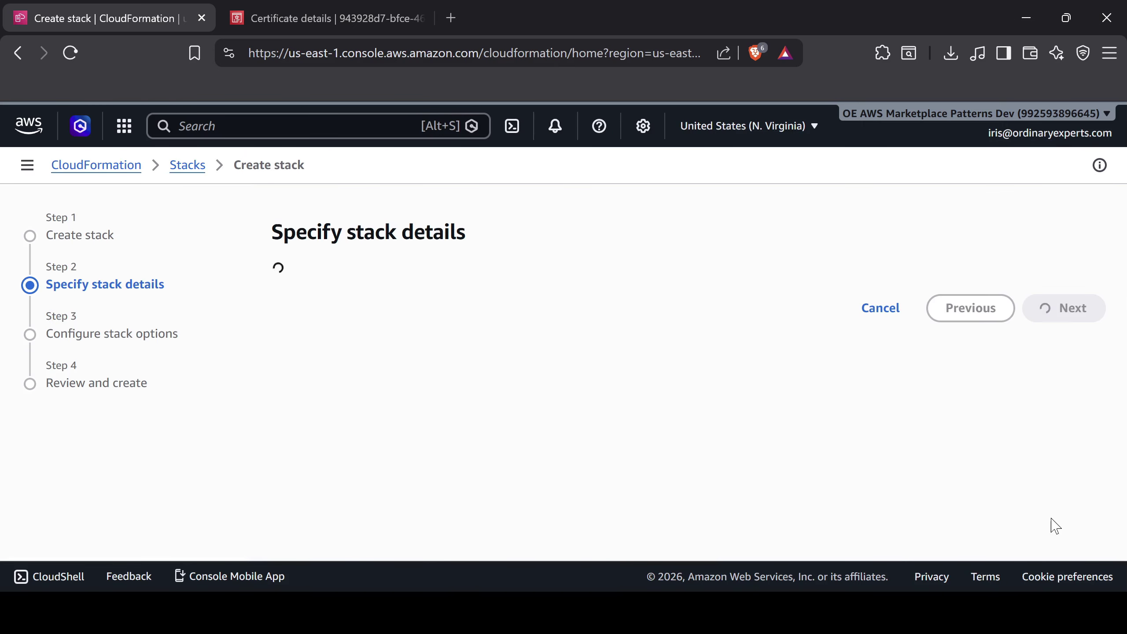
{"action": "scroll", "coordinate": [584, 404], "scroll_direction": "down", "scroll_amount": 1}
{"action": "left_click", "coordinate": [417, 319]}
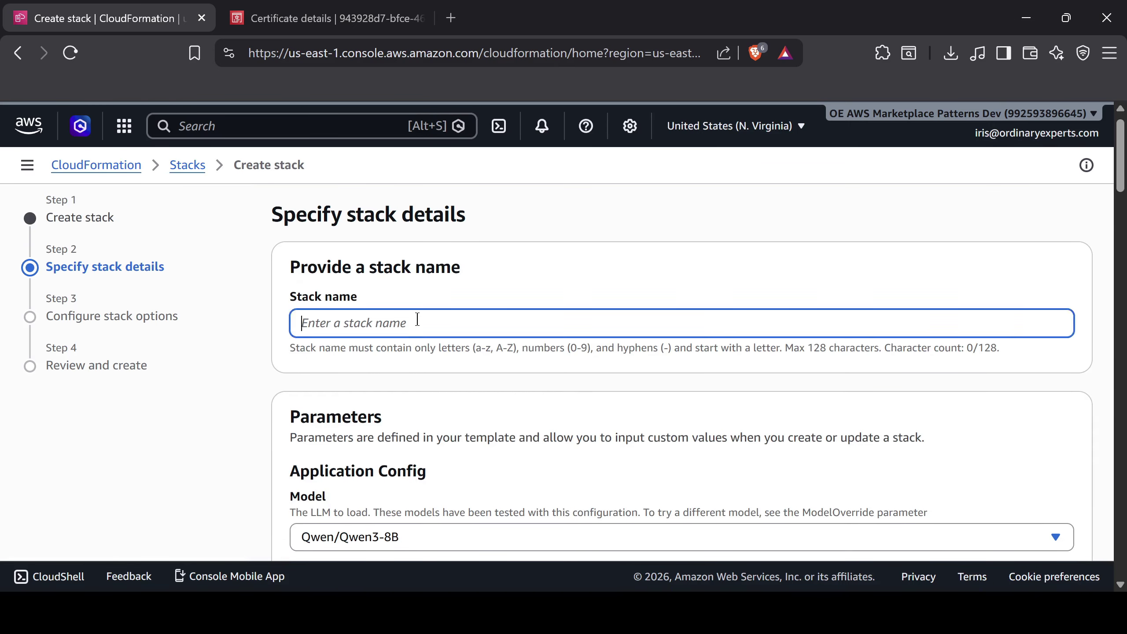
{"action": "key", "text": "ctrl+v"}
{"action": "left_click", "coordinate": [390, 382]}
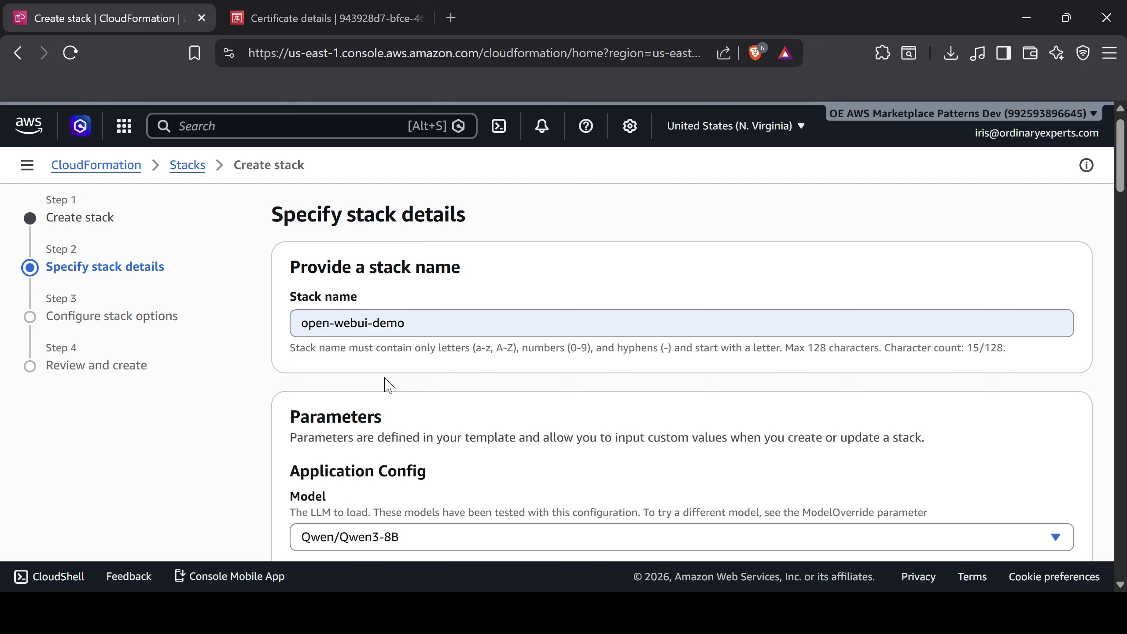
Keep Qwen/Qwen3-8B as the stack's Model parameter
{"action": "scroll", "coordinate": [389, 385], "scroll_direction": "down", "scroll_amount": 4}
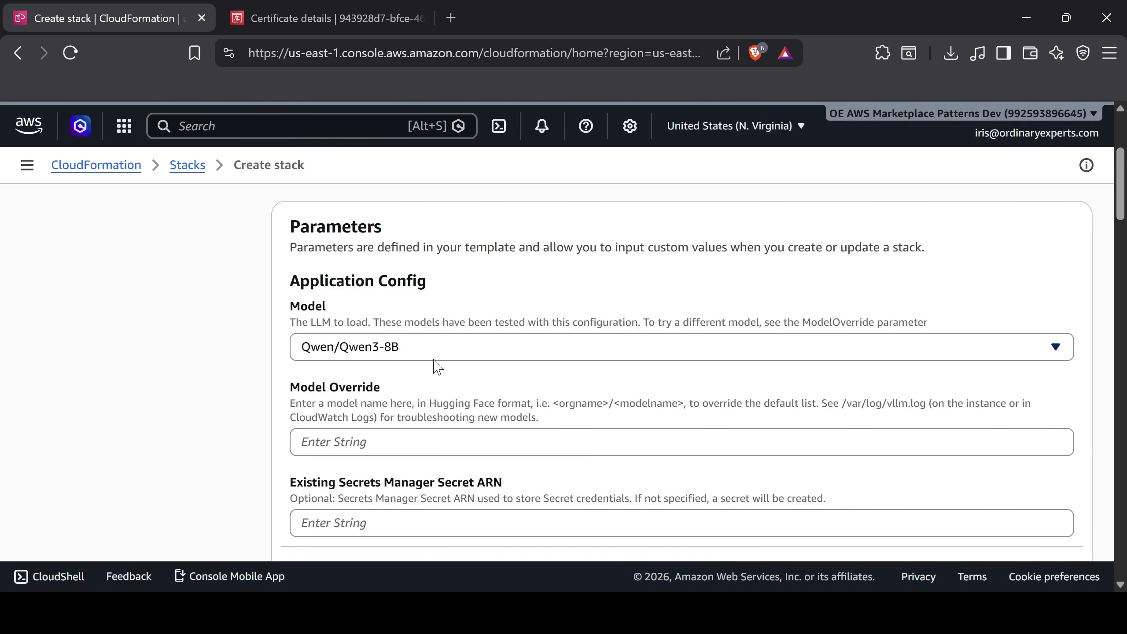
{"action": "left_click", "coordinate": [1060, 353]}
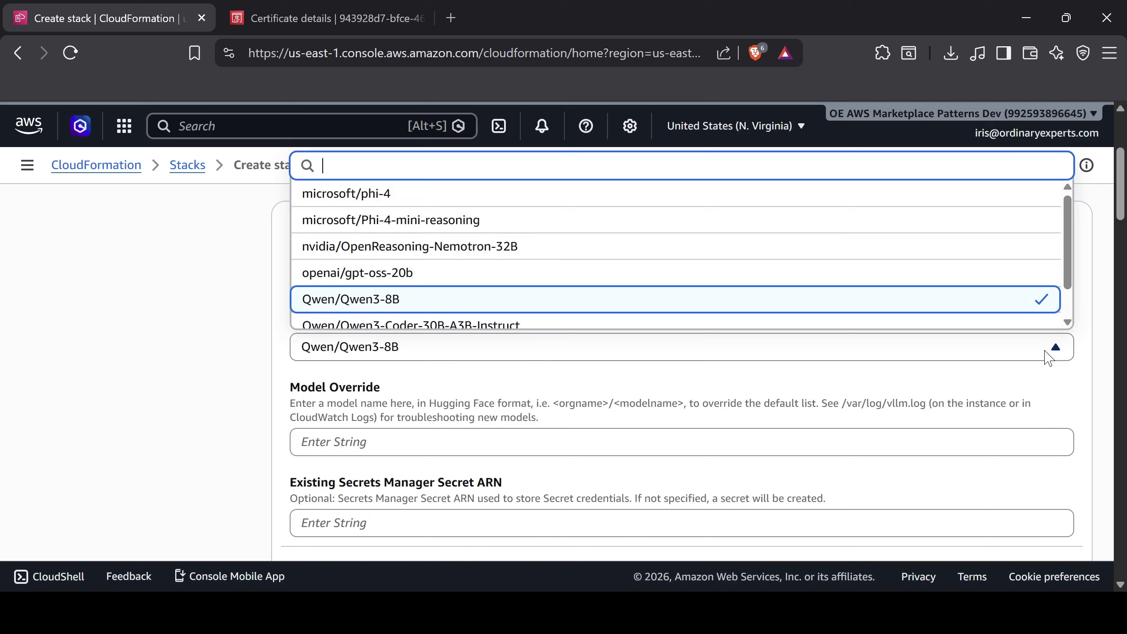
{"action": "scroll", "coordinate": [942, 298], "scroll_direction": "down", "scroll_amount": 1}
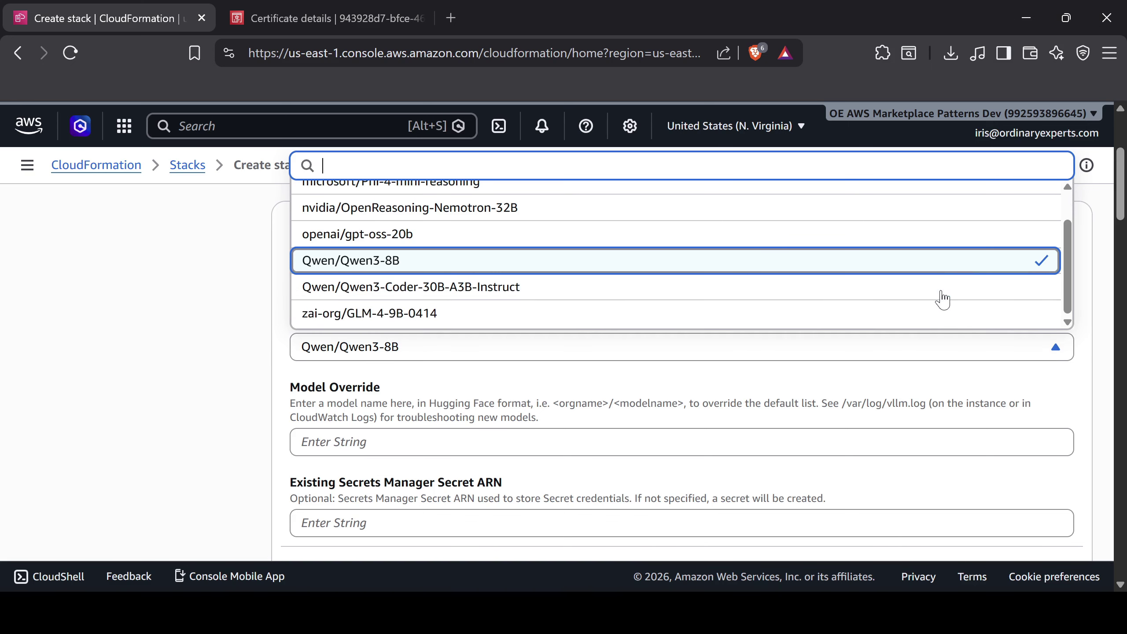
{"action": "scroll", "coordinate": [942, 299], "scroll_direction": "up", "scroll_amount": 1}
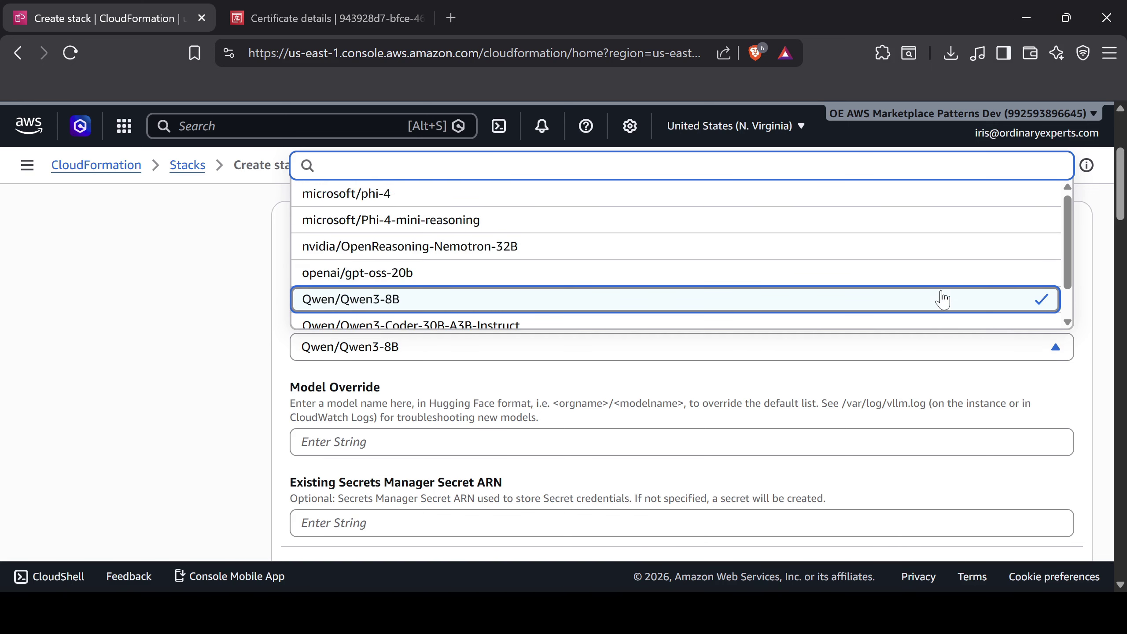
{"action": "left_click", "coordinate": [748, 379]}
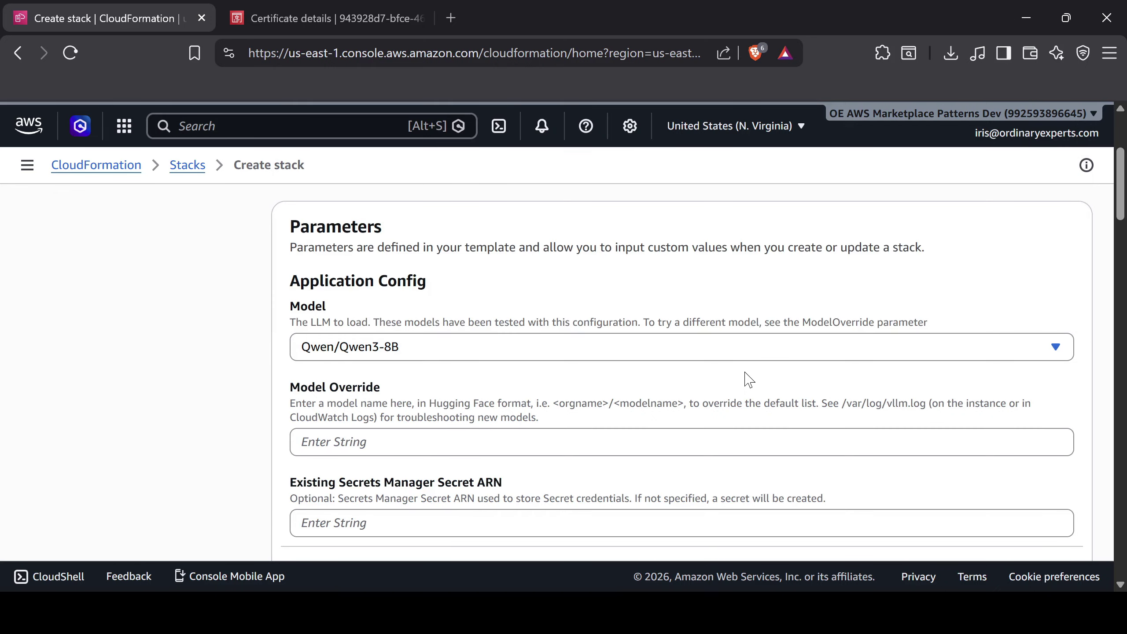
{"action": "scroll", "coordinate": [749, 379], "scroll_direction": "down", "scroll_amount": 1}
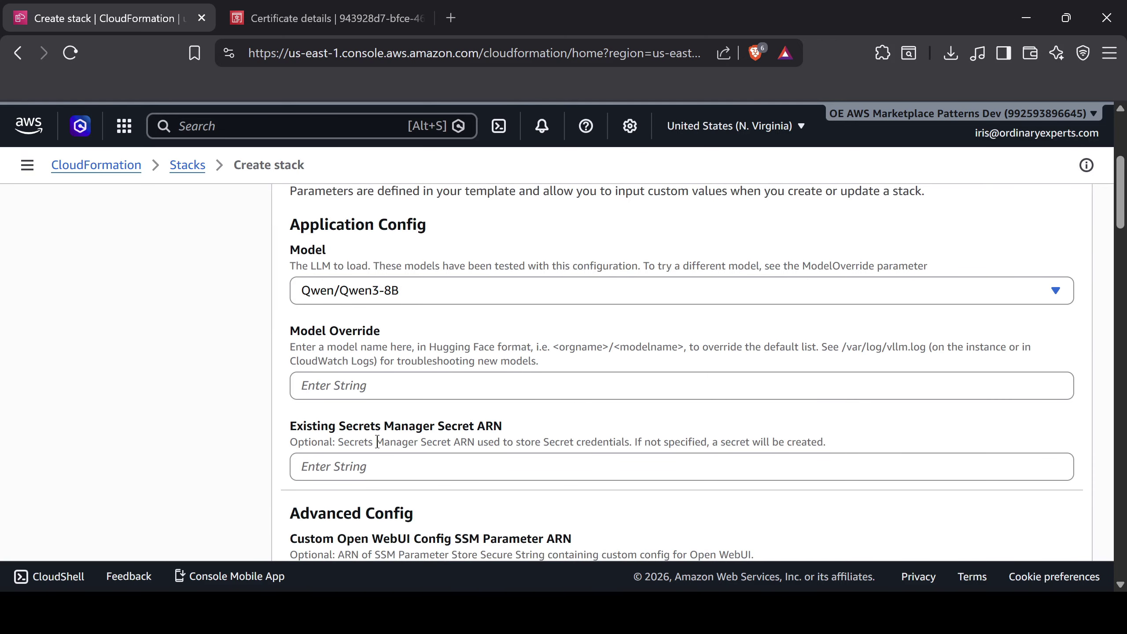
{"action": "scroll", "coordinate": [383, 441], "scroll_direction": "down", "scroll_amount": 3}
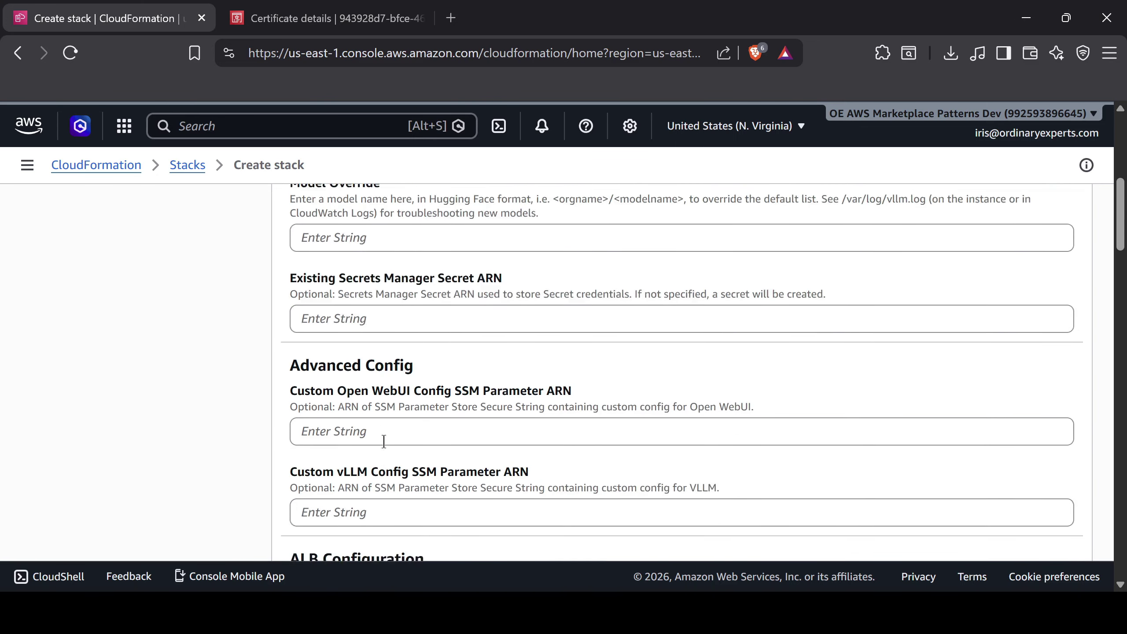
{"action": "scroll", "coordinate": [384, 442], "scroll_direction": "down", "scroll_amount": 5}
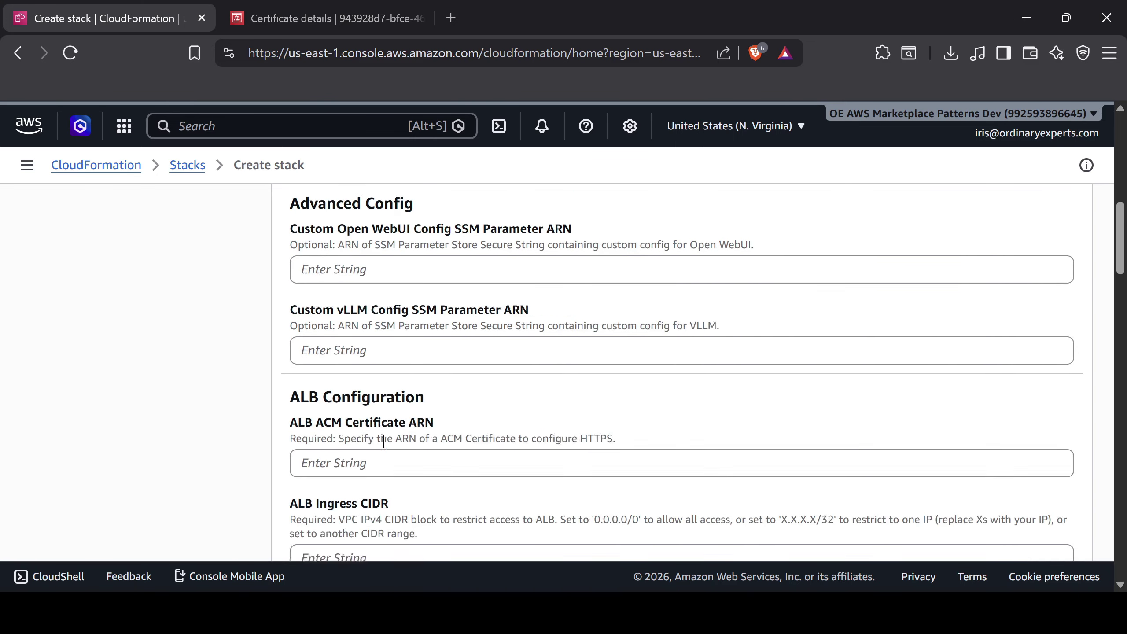
{"action": "left_click", "coordinate": [336, 334]}
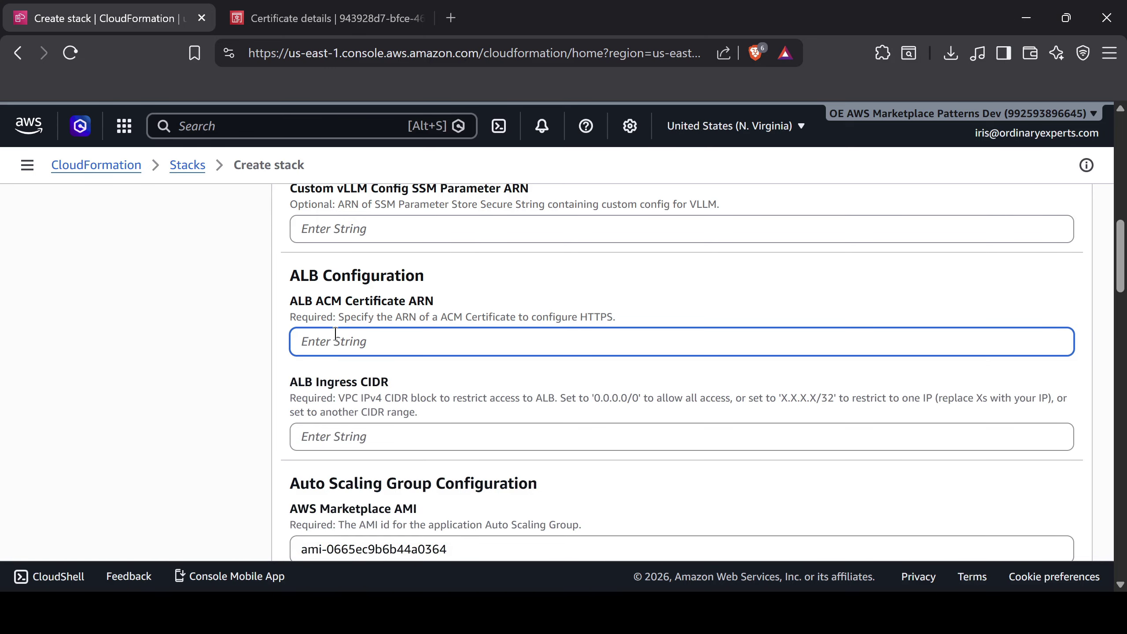
Paste the certificate ARN as the ALB ACM Certificate ARN and set ALB Ingress CIDR to 0.0.0.0/0
{"action": "key", "text": "ctrl+v"}
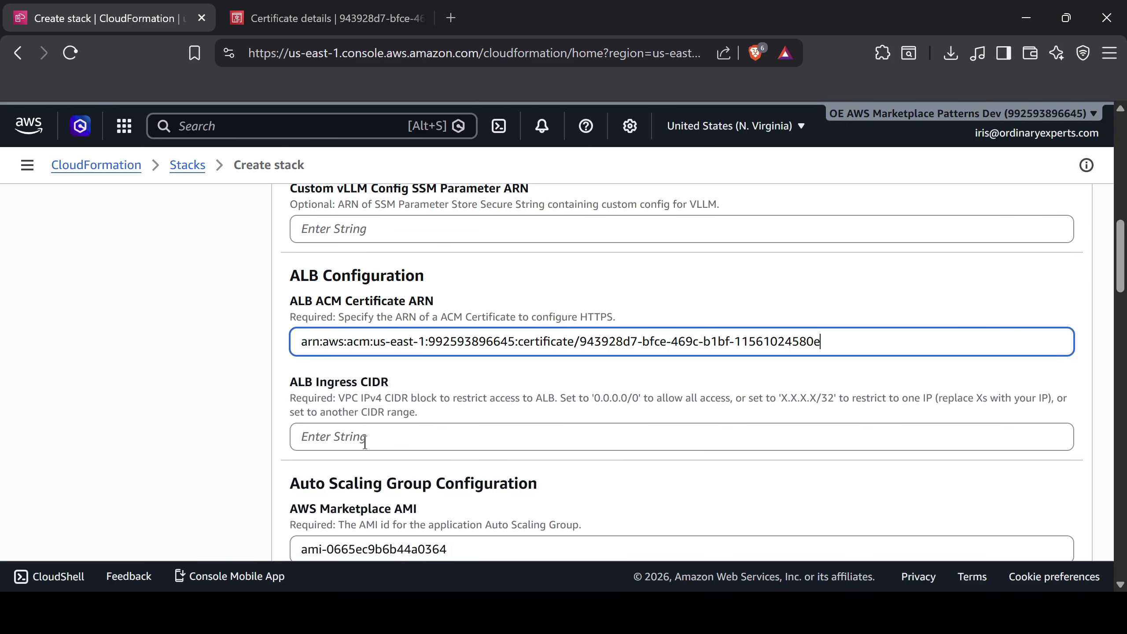
{"action": "left_click", "coordinate": [365, 441]}
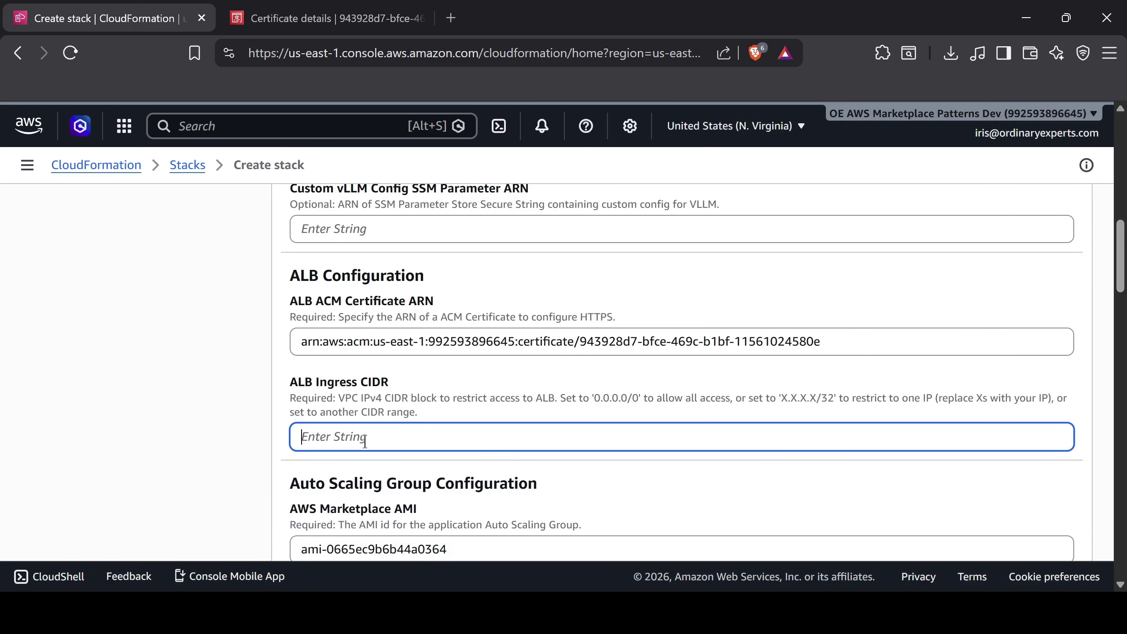
{"action": "type", "text": "0.0.0.0/0"}
{"action": "left_click", "coordinate": [353, 413]}
Keep instance type g6.xlarge, a 100 GiB EBS volume and 7 retained snapshots, reaching DNS Configuration
{"action": "scroll", "coordinate": [351, 412], "scroll_direction": "down", "scroll_amount": 1}
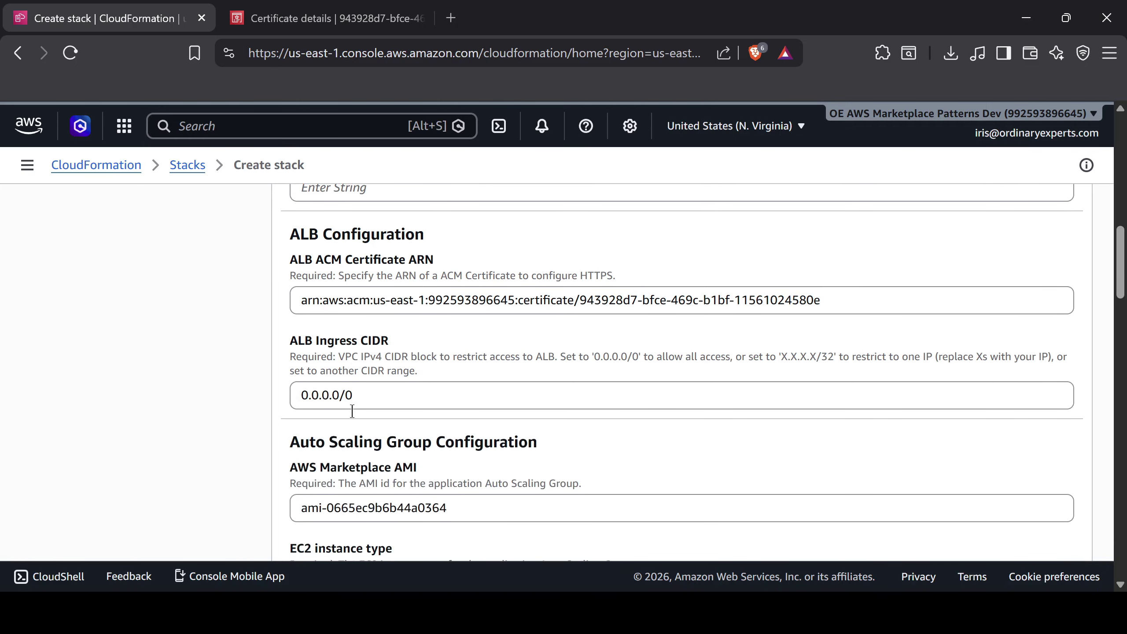
{"action": "scroll", "coordinate": [353, 412], "scroll_direction": "down", "scroll_amount": 2}
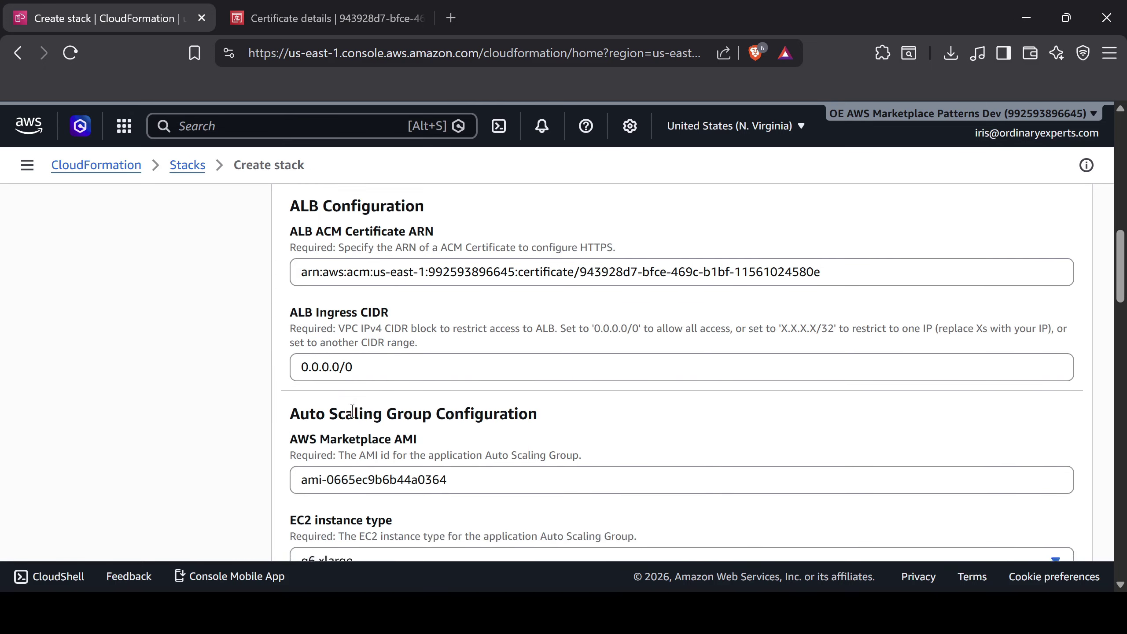
{"action": "scroll", "coordinate": [352, 412], "scroll_direction": "down", "scroll_amount": 1}
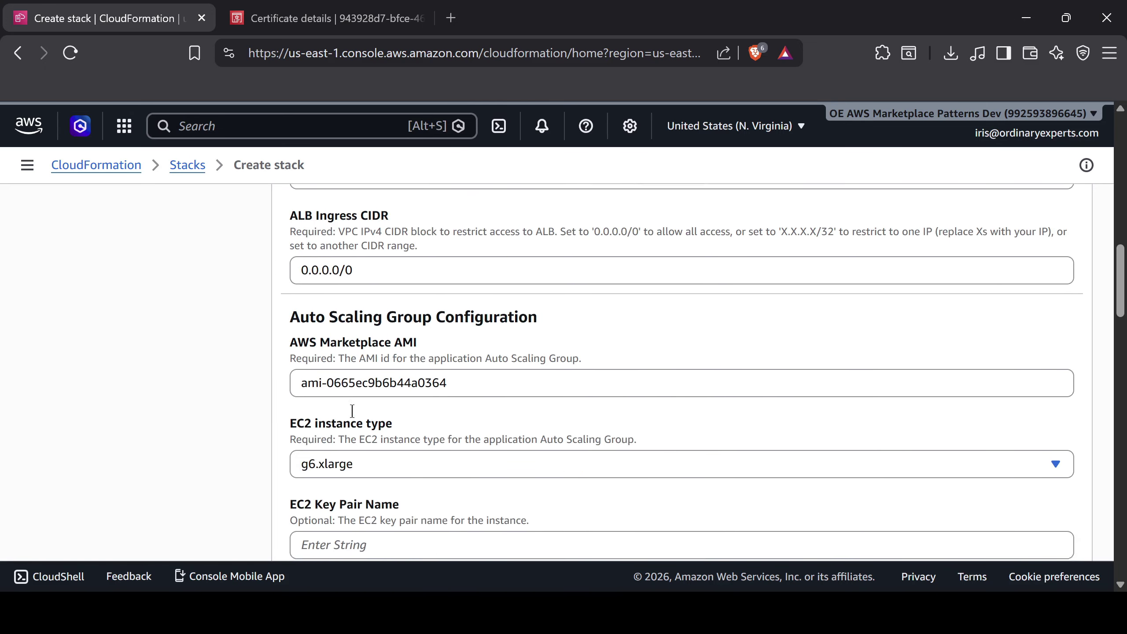
{"action": "scroll", "coordinate": [352, 411], "scroll_direction": "down", "scroll_amount": 1}
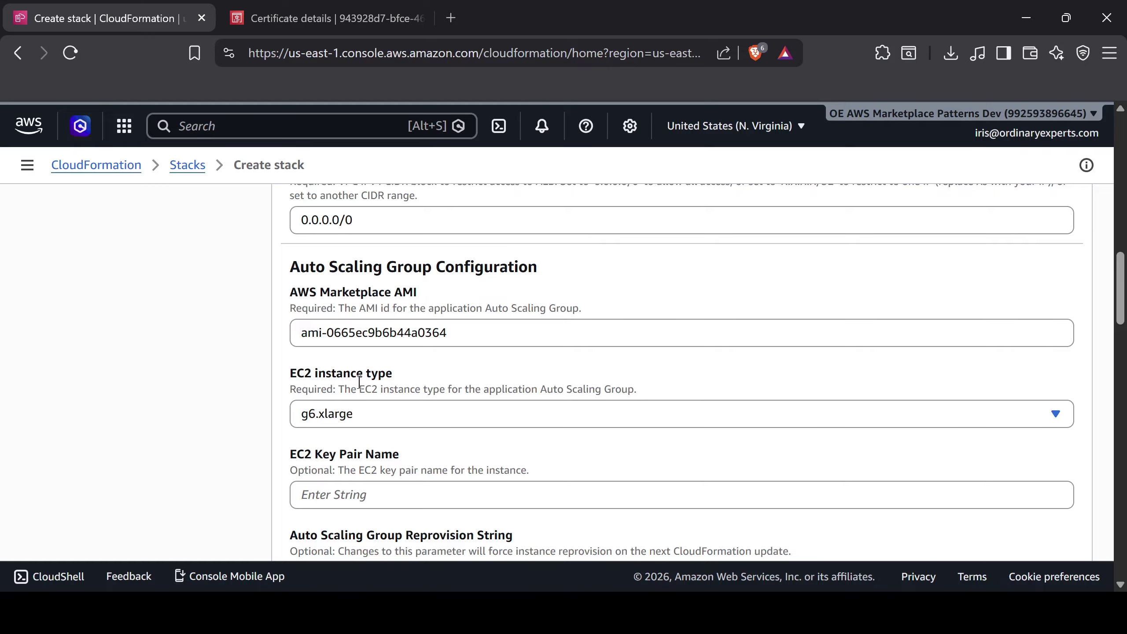
{"action": "scroll", "coordinate": [320, 441], "scroll_direction": "down", "scroll_amount": 6}
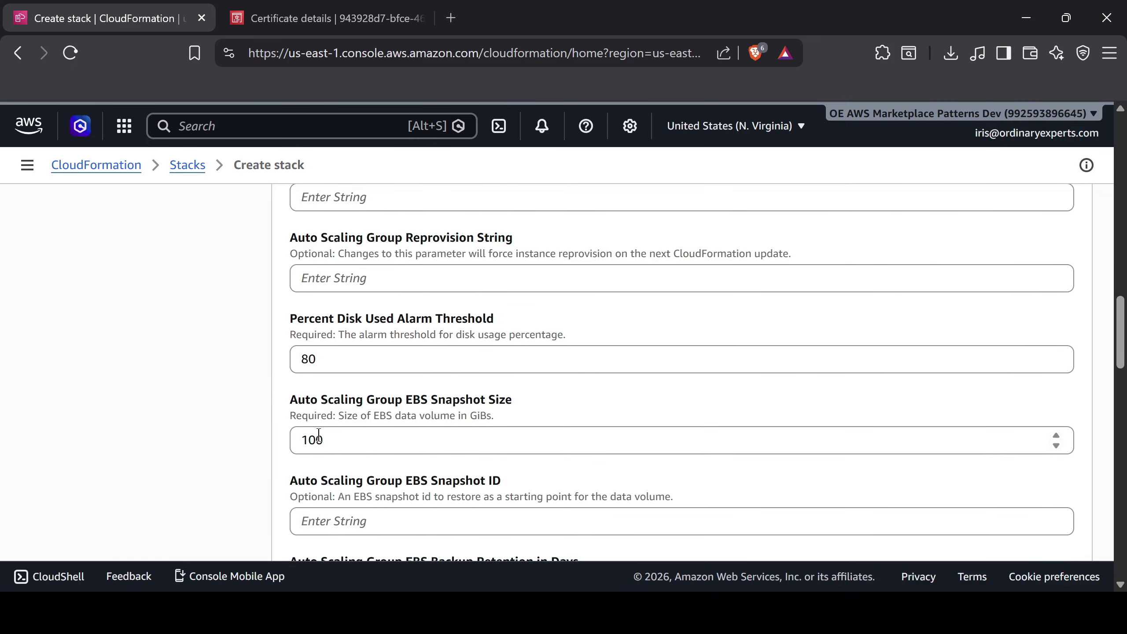
{"action": "scroll", "coordinate": [320, 438], "scroll_direction": "down", "scroll_amount": 6}
{"action": "scroll", "coordinate": [320, 440], "scroll_direction": "down", "scroll_amount": 2}
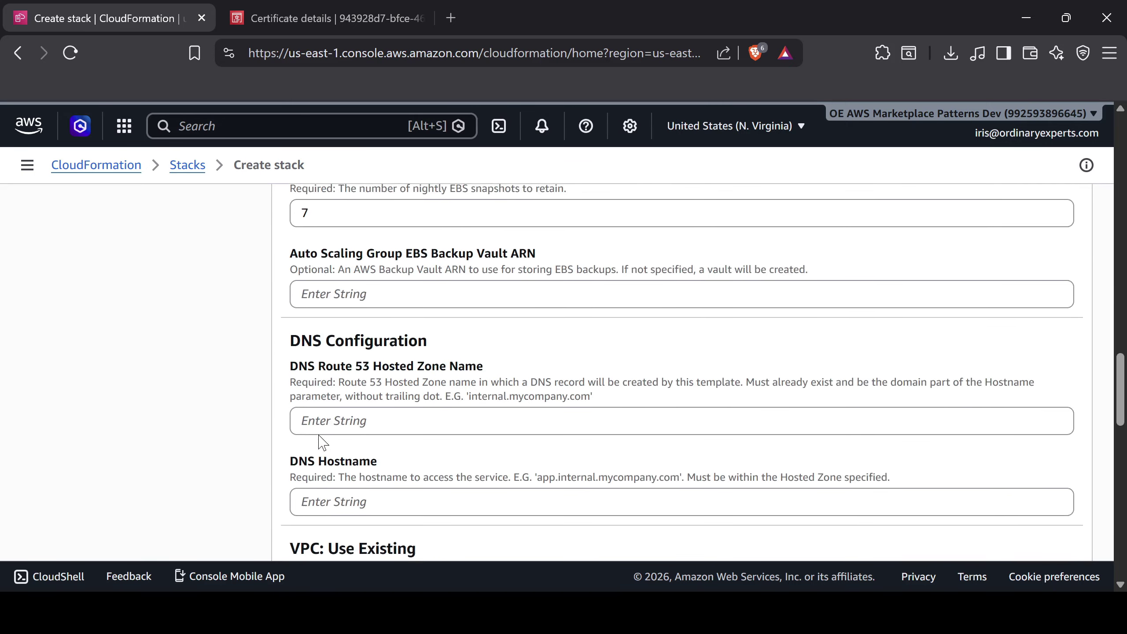
{"action": "left_click", "coordinate": [350, 398]}
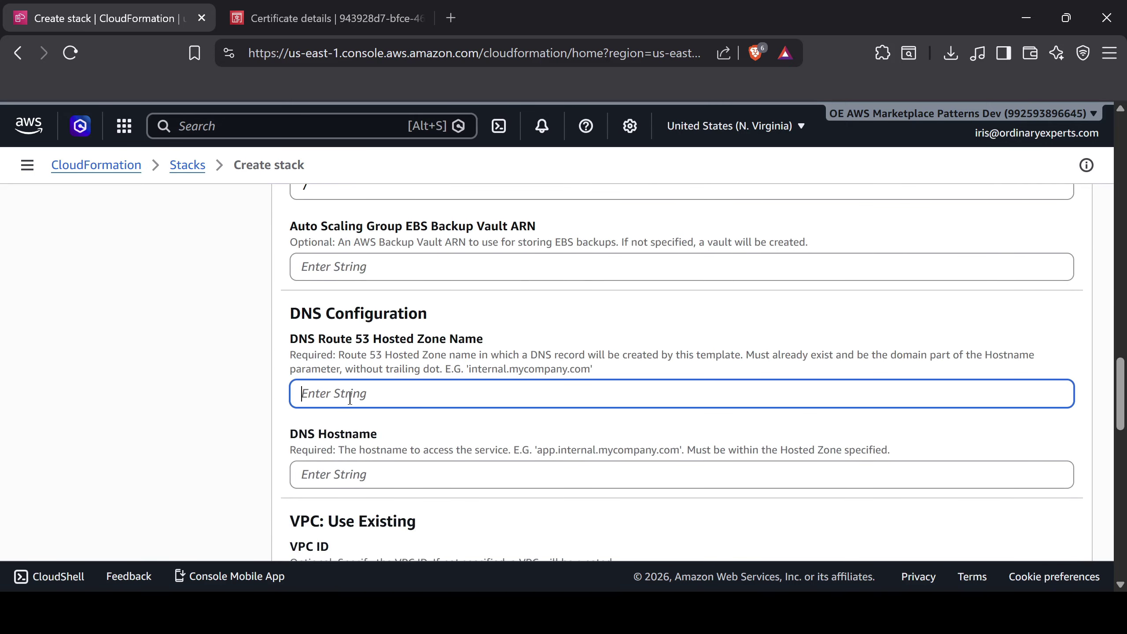
Set the Hosted Zone Name to dev.patterns.ordinaryexperts.com, checking the certificate's domains for reference
{"action": "scroll", "coordinate": [350, 399], "scroll_direction": "down", "scroll_amount": 1}
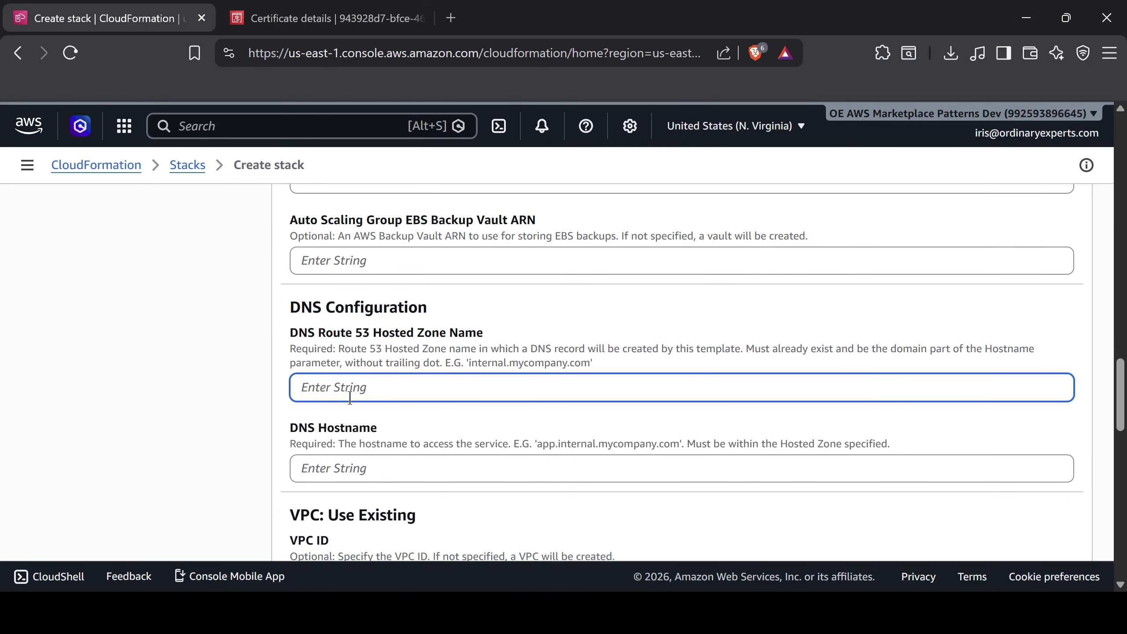
{"action": "type", "text": "dev."}
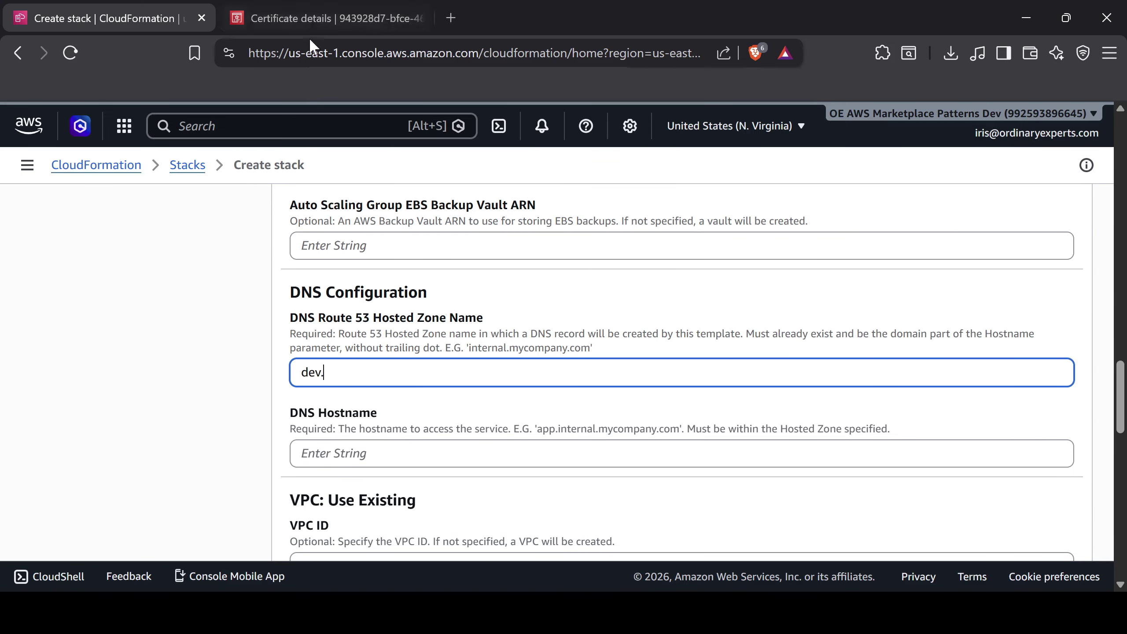
{"action": "left_click", "coordinate": [311, 13]}
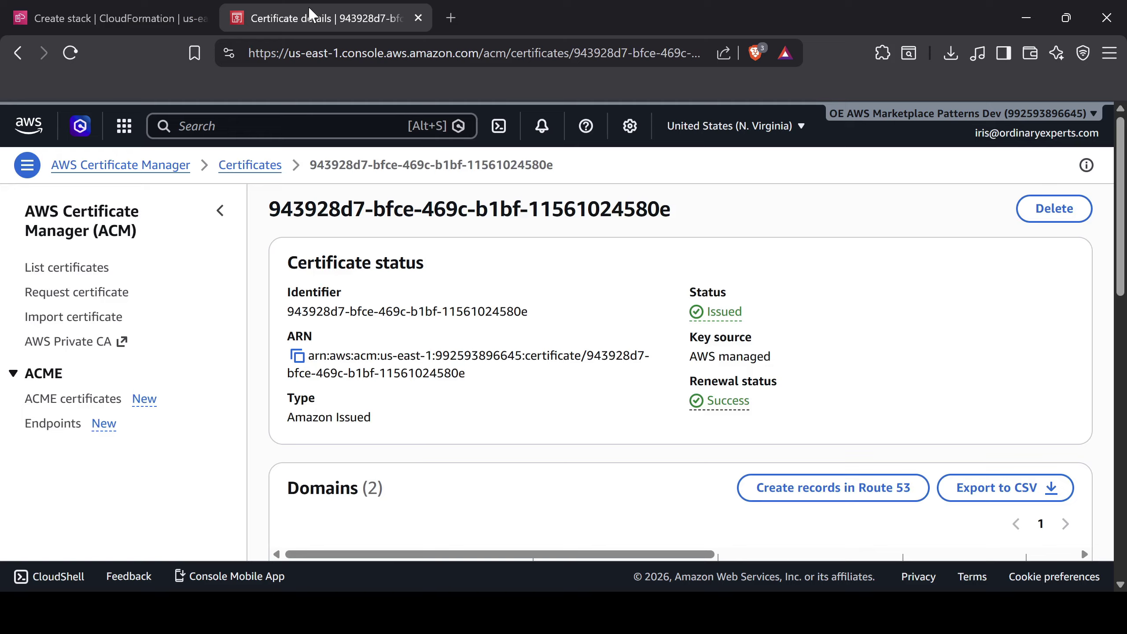
{"action": "scroll", "coordinate": [403, 307], "scroll_direction": "down", "scroll_amount": 4}
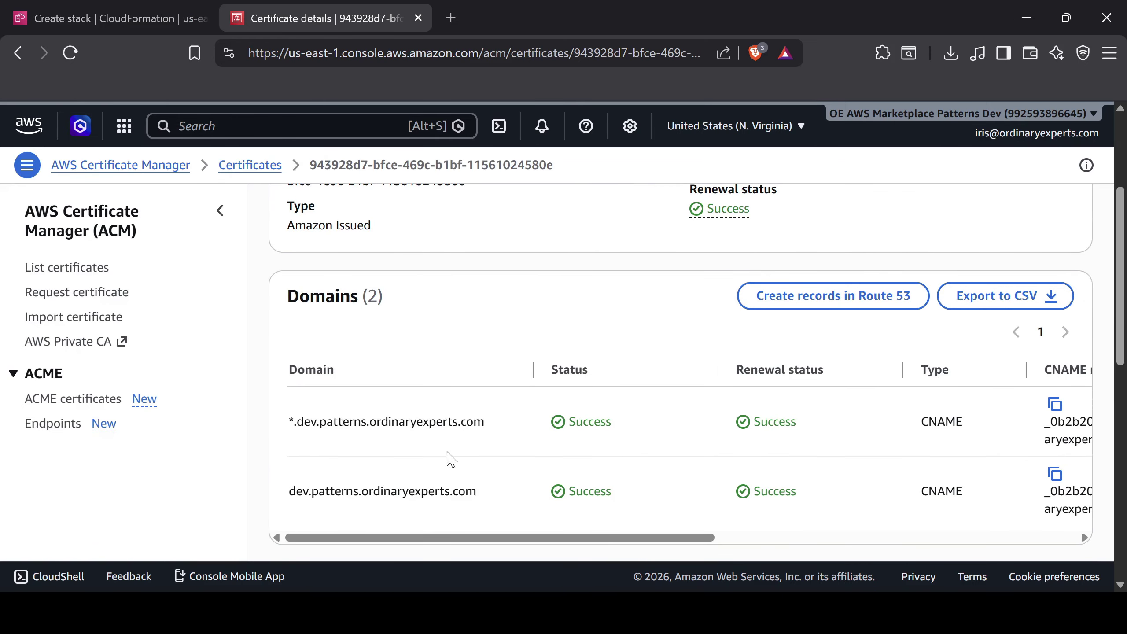
{"action": "left_click", "coordinate": [123, 7]}
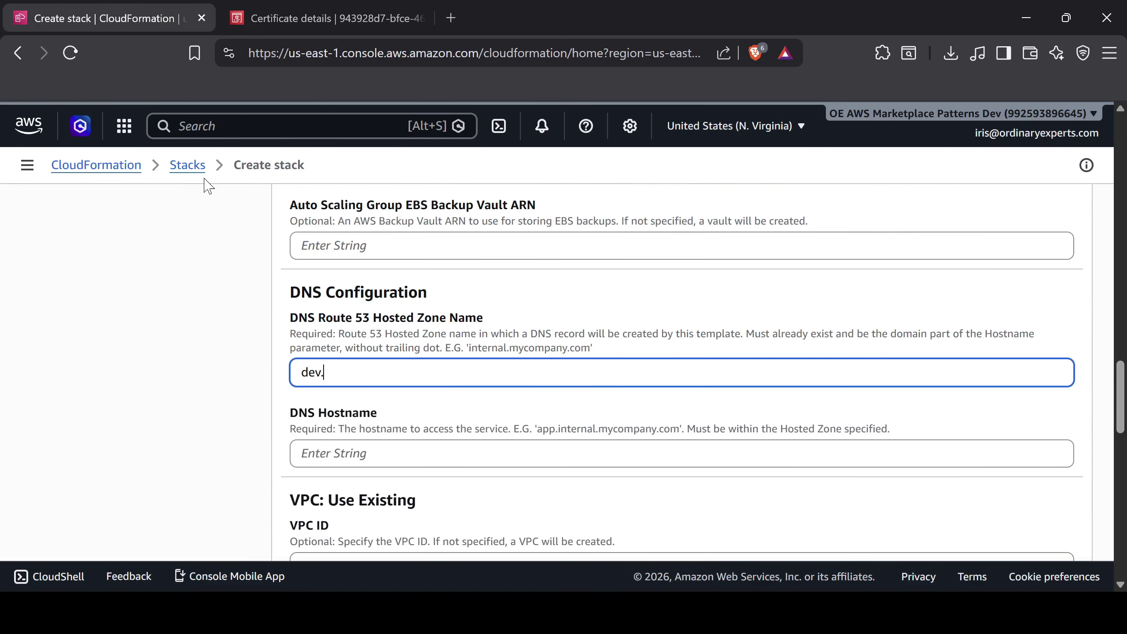
{"action": "type", "text": ".patterns.ordinaryexperts.com"}
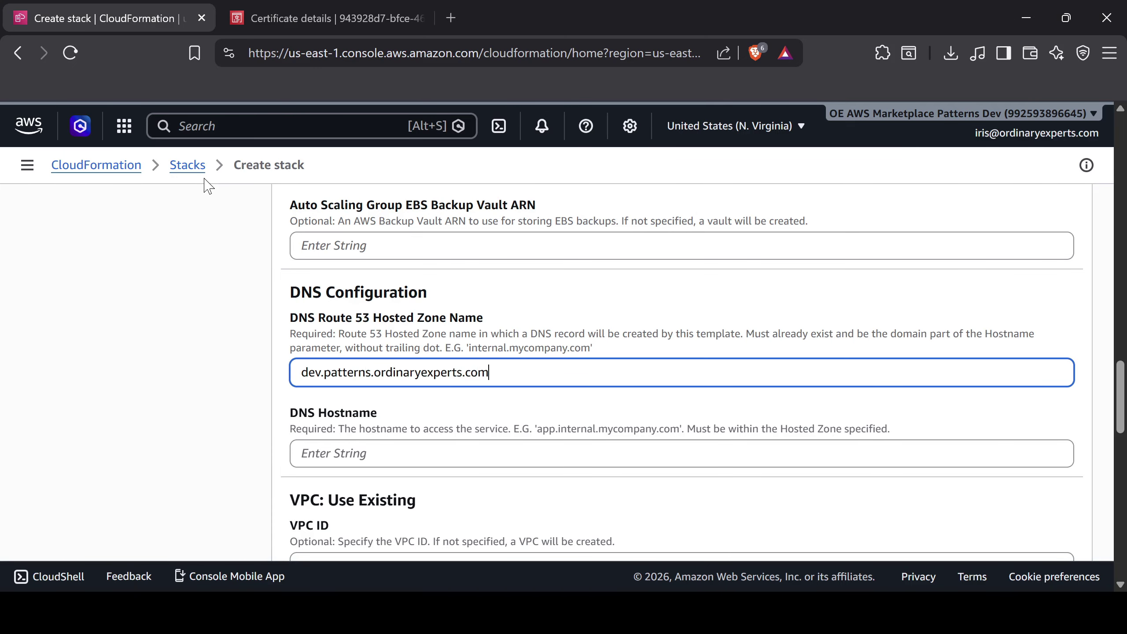
Set the DNS Hostname to open-webui-demo.dev.patterns.ordinaryexperts.com and continue to stack options
{"action": "left_click", "coordinate": [338, 454]}
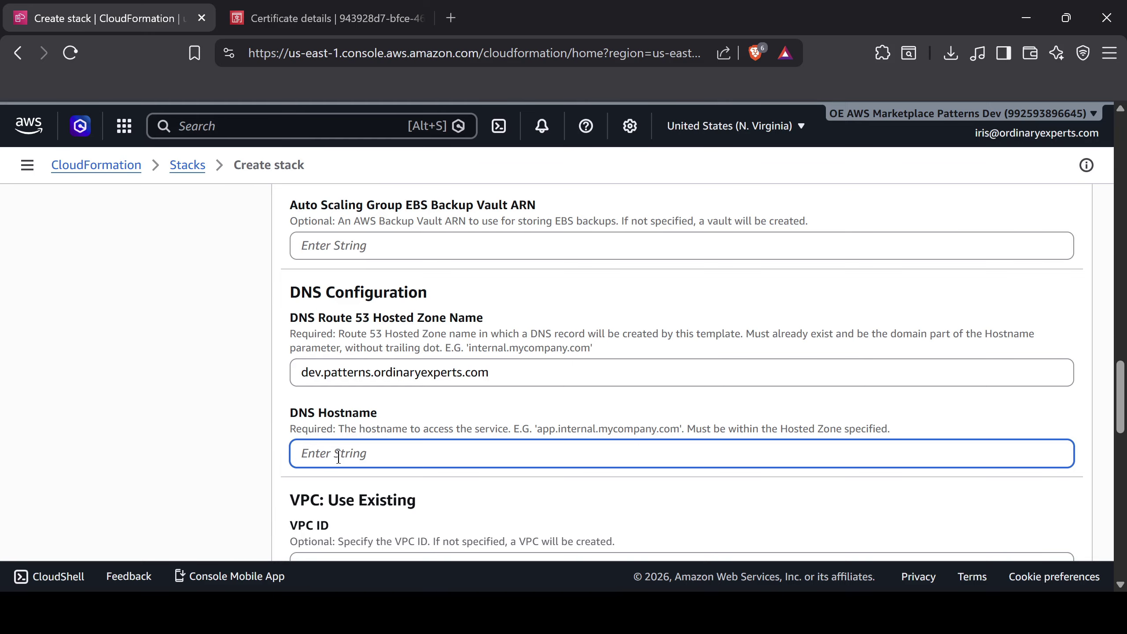
{"action": "type", "text": "open-webui-demo"}
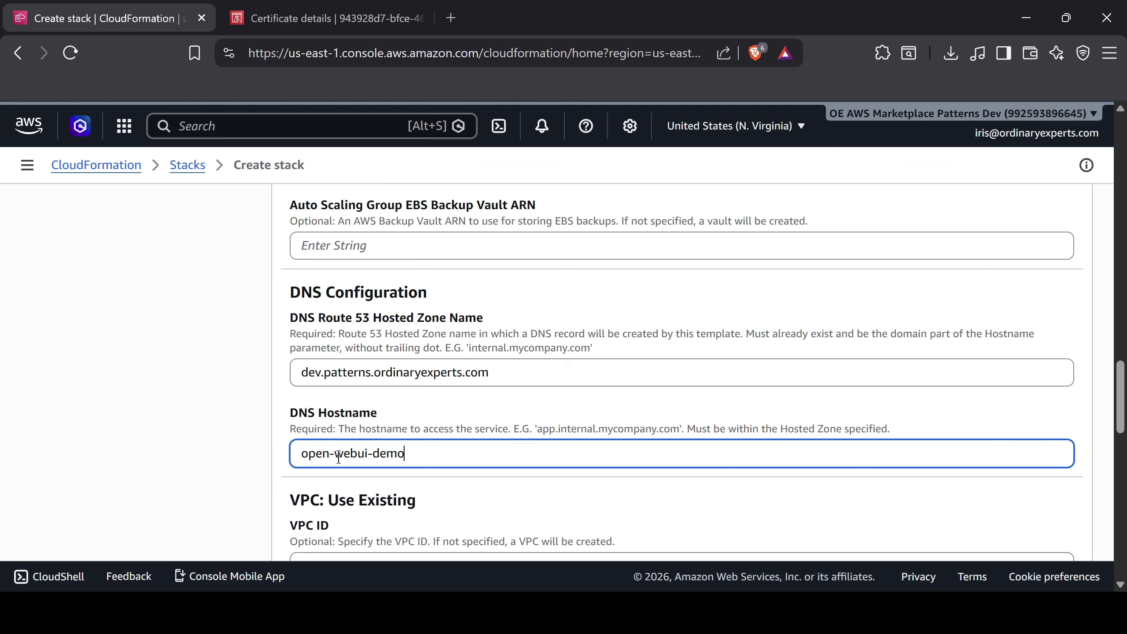
{"action": "type", "text": ".dev.patterns.ordinaryexperts.com"}
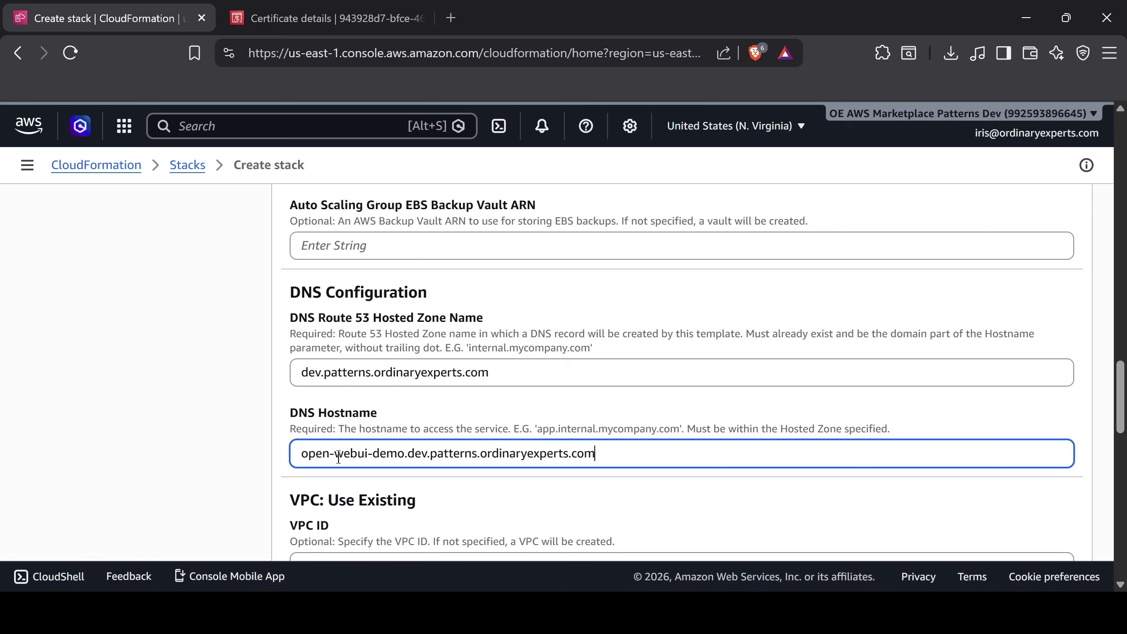
{"action": "left_click", "coordinate": [380, 495]}
{"action": "scroll", "coordinate": [379, 494], "scroll_direction": "down", "scroll_amount": 10}
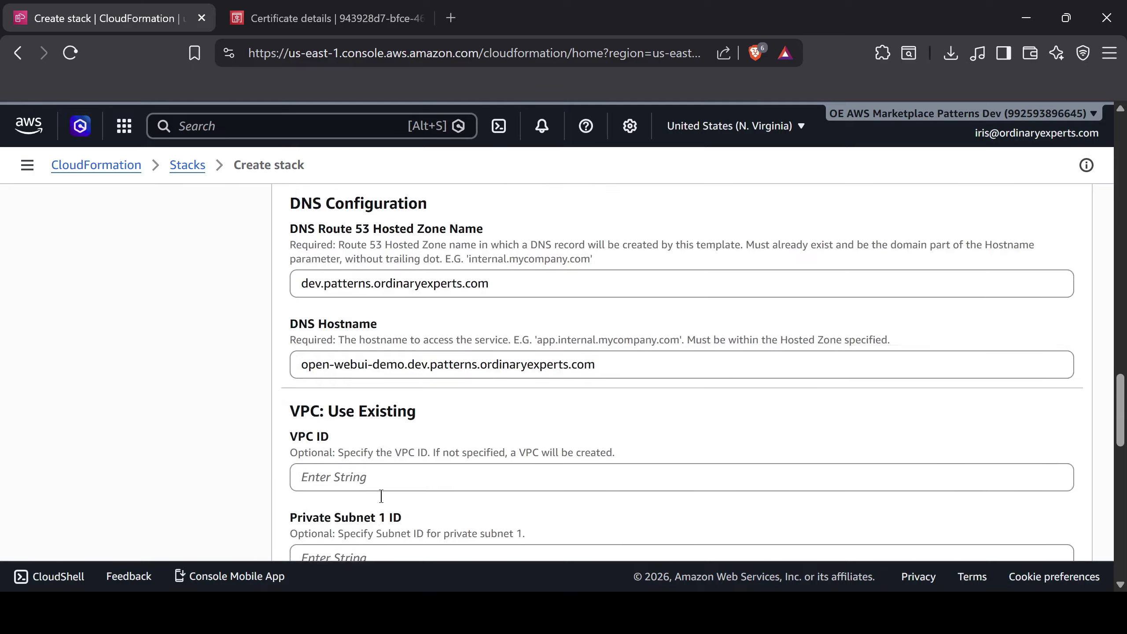
{"action": "scroll", "coordinate": [382, 500], "scroll_direction": "down", "scroll_amount": 5}
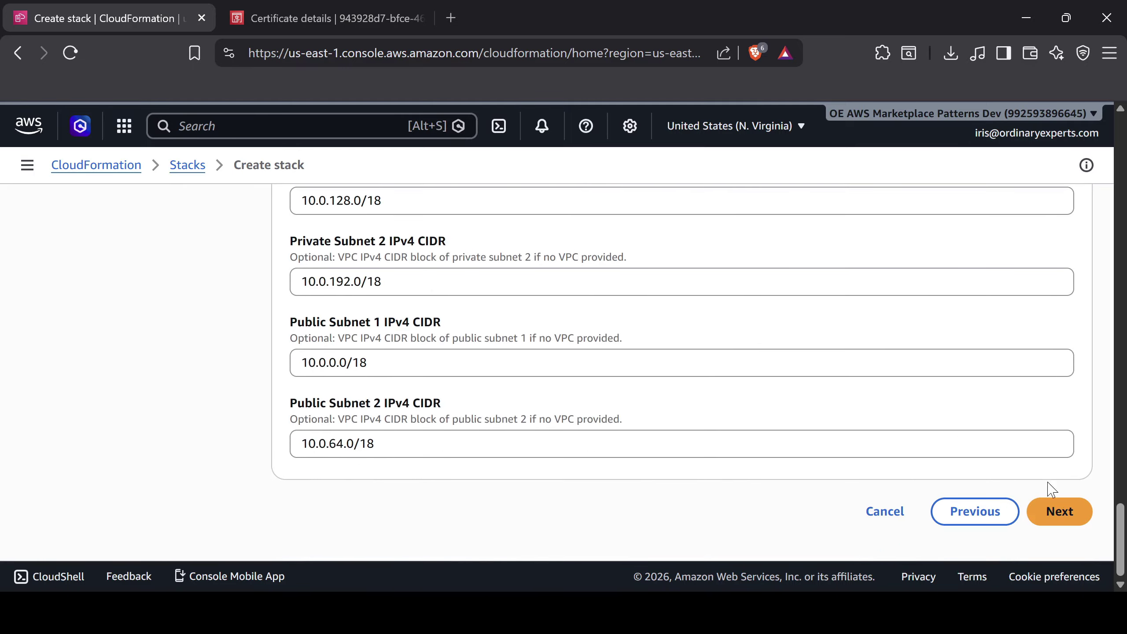
{"action": "left_click", "coordinate": [1052, 511]}
Acknowledge IAM resource creation, review the settings and submit the open-webui-demo stack
{"action": "scroll", "coordinate": [712, 430], "scroll_direction": "down", "scroll_amount": 4}
{"action": "scroll", "coordinate": [713, 430], "scroll_direction": "down", "scroll_amount": 10}
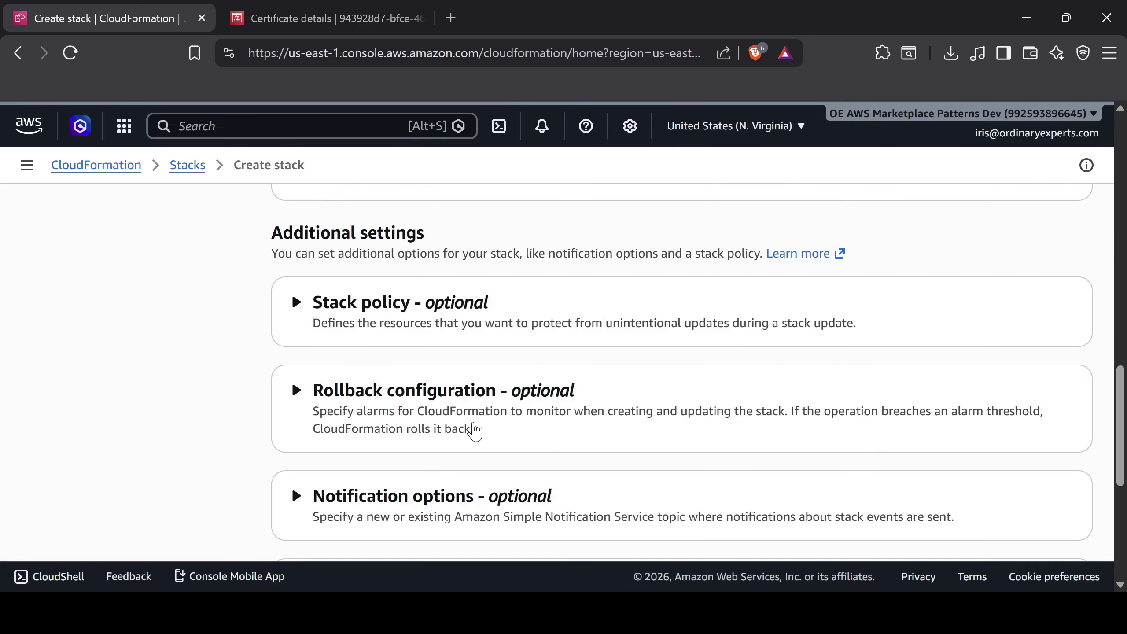
{"action": "left_click", "coordinate": [315, 440]}
{"action": "left_click", "coordinate": [1058, 509]}
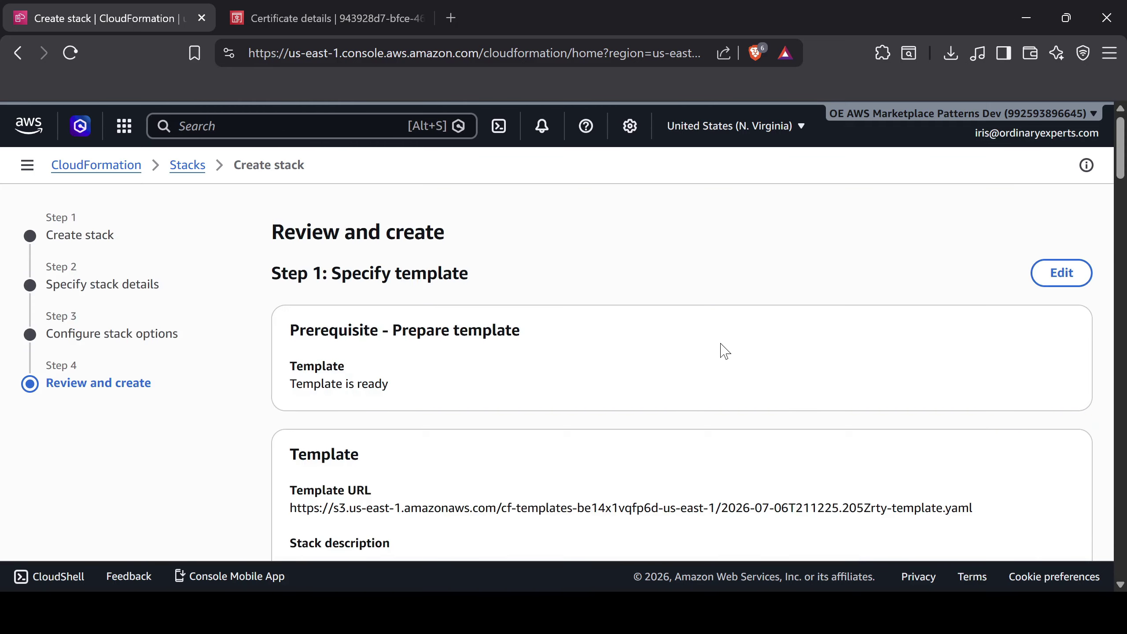
{"action": "scroll", "coordinate": [720, 351], "scroll_direction": "down", "scroll_amount": 5}
{"action": "scroll", "coordinate": [716, 344], "scroll_direction": "down", "scroll_amount": 15}
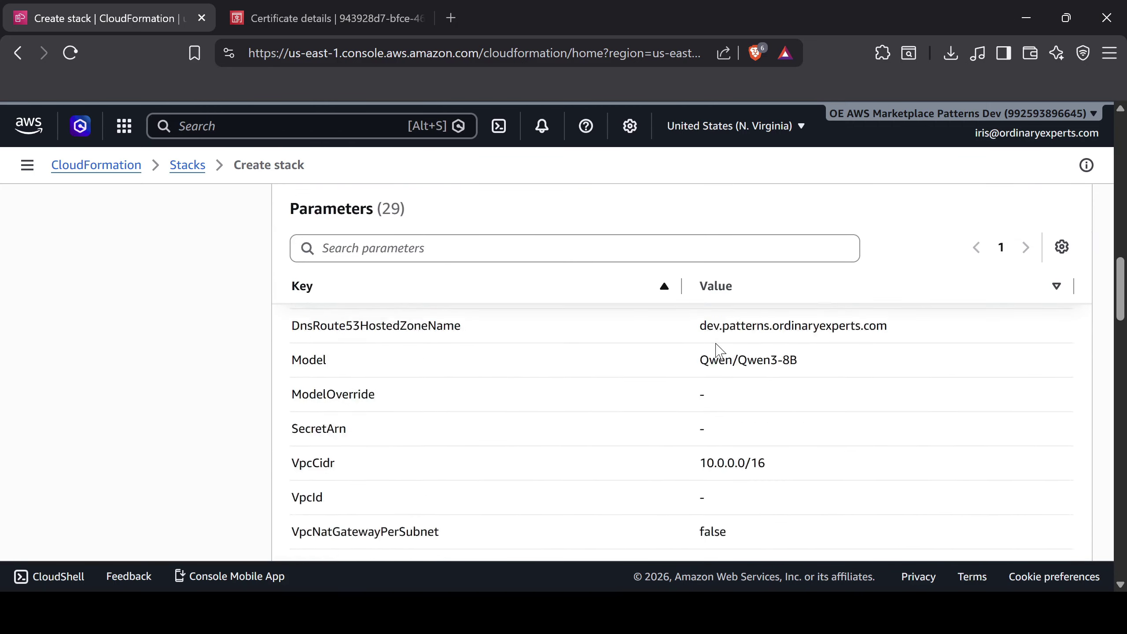
{"action": "scroll", "coordinate": [572, 451], "scroll_direction": "down", "scroll_amount": 15}
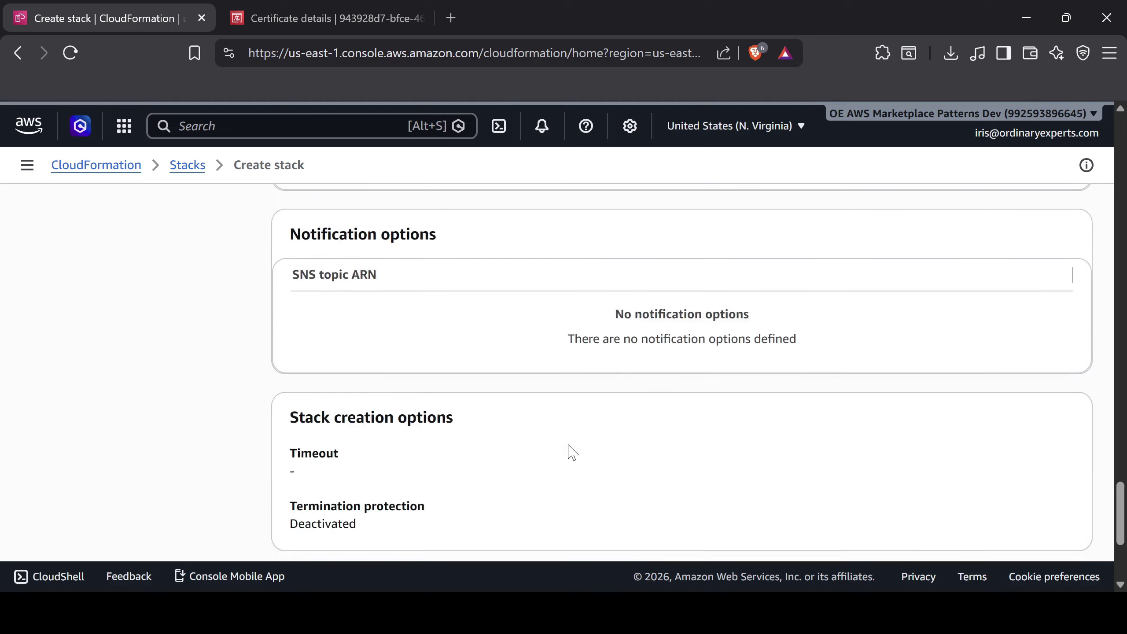
{"action": "left_click", "coordinate": [1068, 530]}
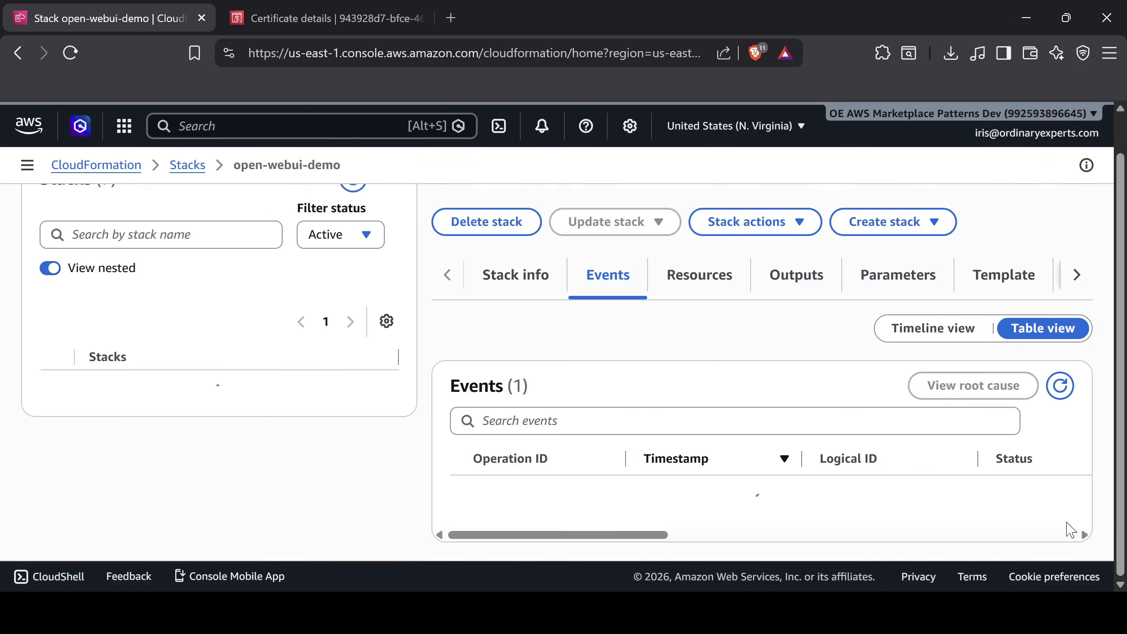
Open the stack's DnsSiteUrlOutput link from Outputs and switch to the Open WebUI tab
{"action": "scroll", "coordinate": [1058, 459], "scroll_direction": "down", "scroll_amount": 1}
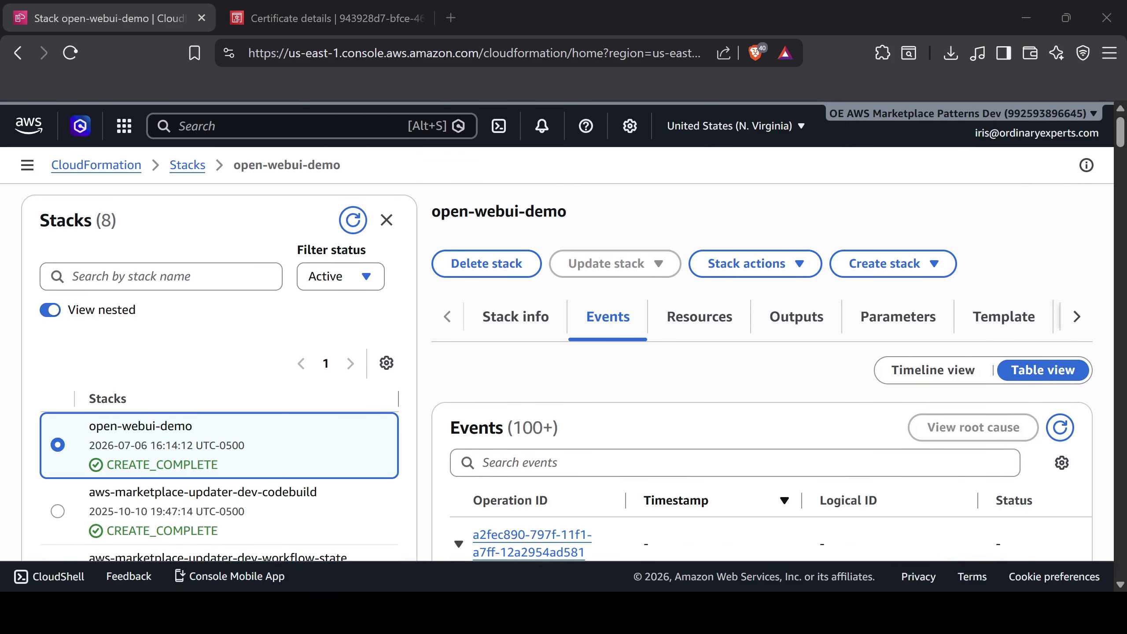
{"action": "left_click", "coordinate": [796, 331]}
{"action": "scroll", "coordinate": [639, 385], "scroll_direction": "down", "scroll_amount": 3}
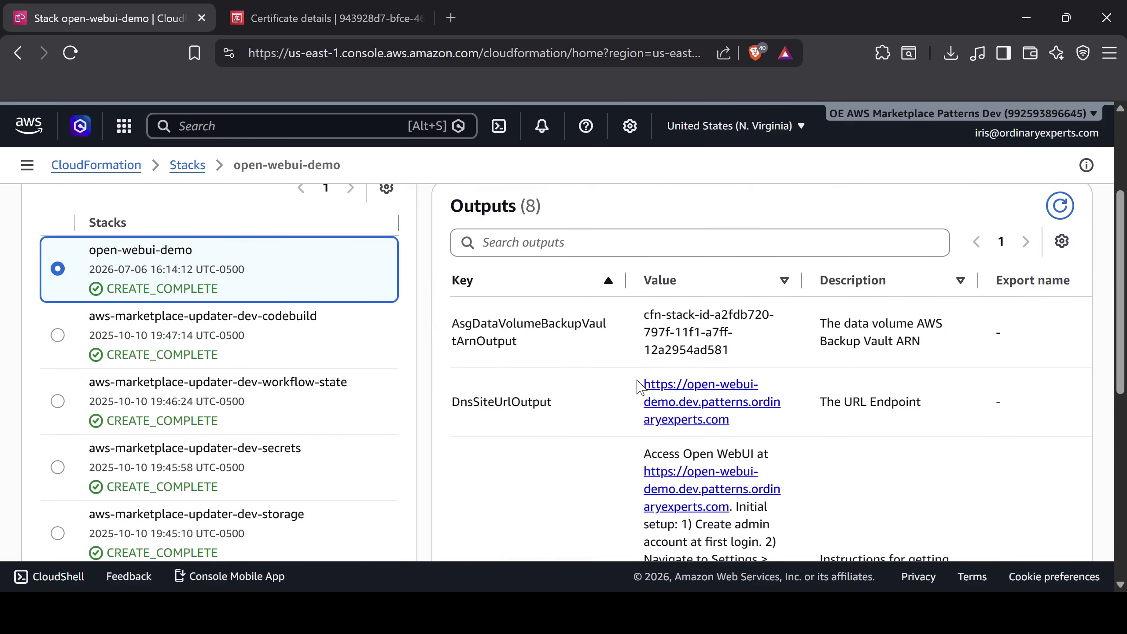
{"action": "left_click", "coordinate": [687, 393], "text": "ctrl"}
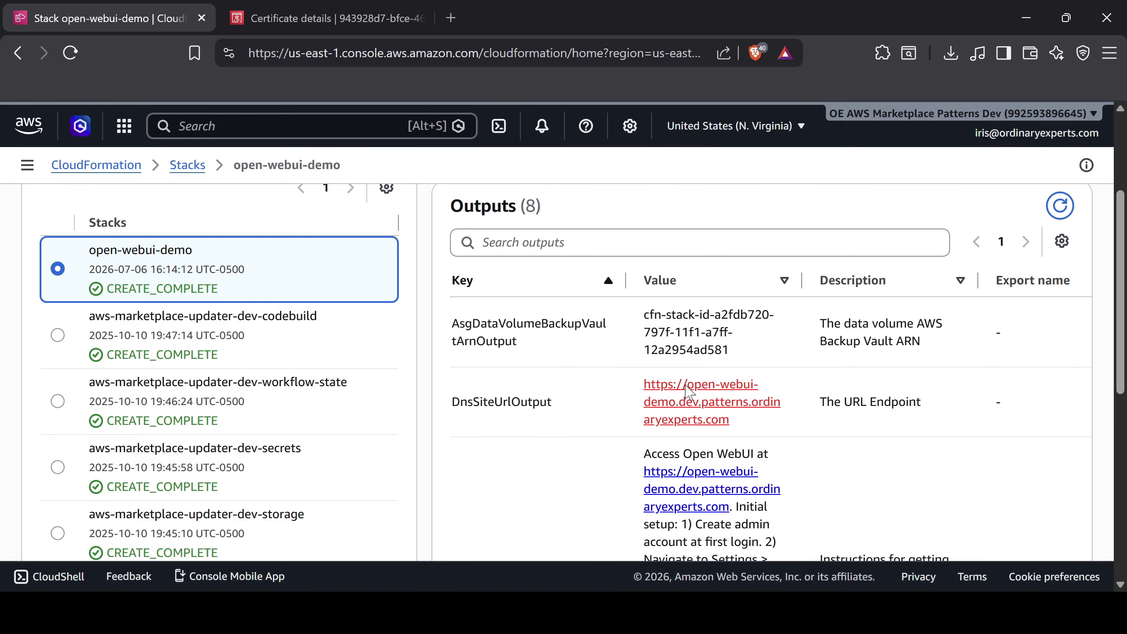
{"action": "left_click", "coordinate": [361, 25]}
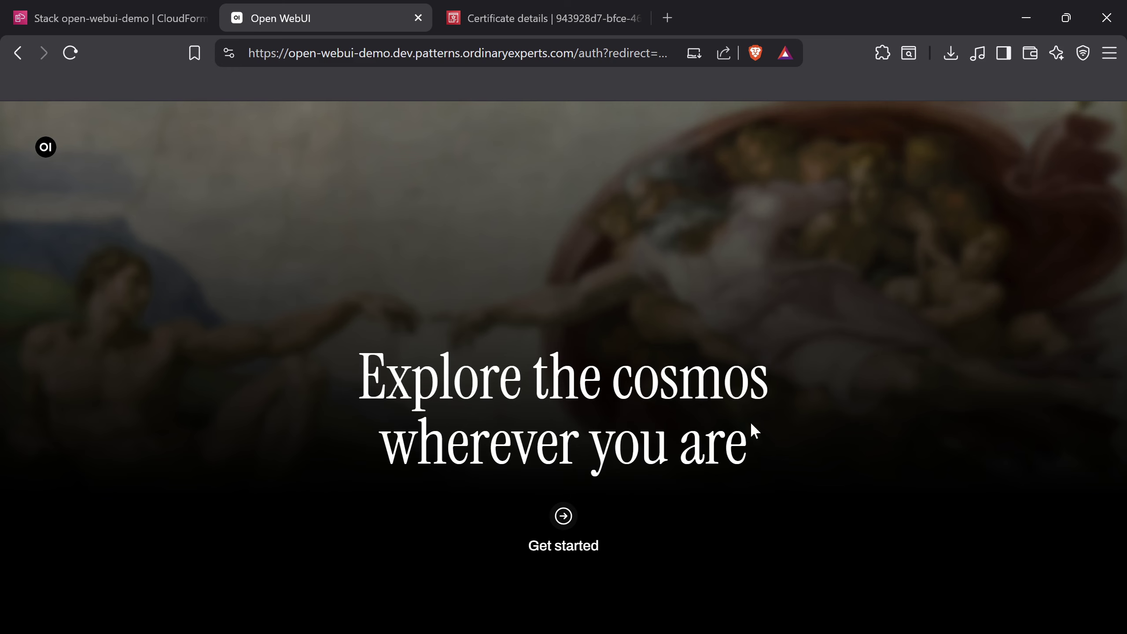
Create the Open WebUI admin account, entering the admin's full name, e-mail and password
{"action": "left_click", "coordinate": [567, 518]}
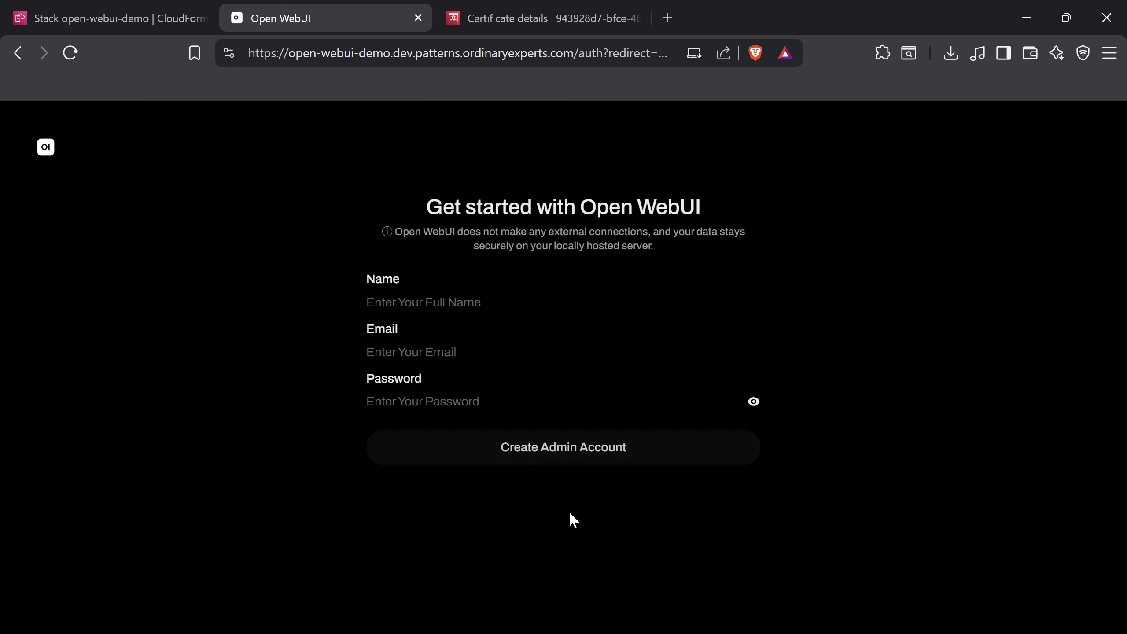
{"action": "left_click", "coordinate": [531, 302]}
{"action": "key", "text": "Tab"}
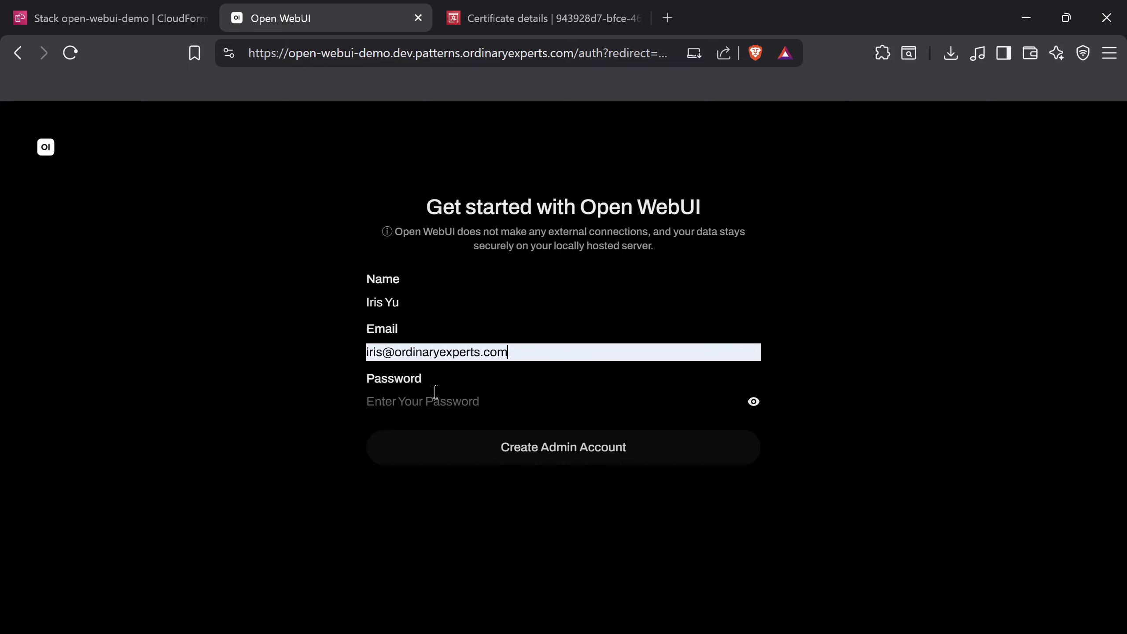
{"action": "type", "text": "•••••••"}
{"action": "left_click", "coordinate": [485, 447]}
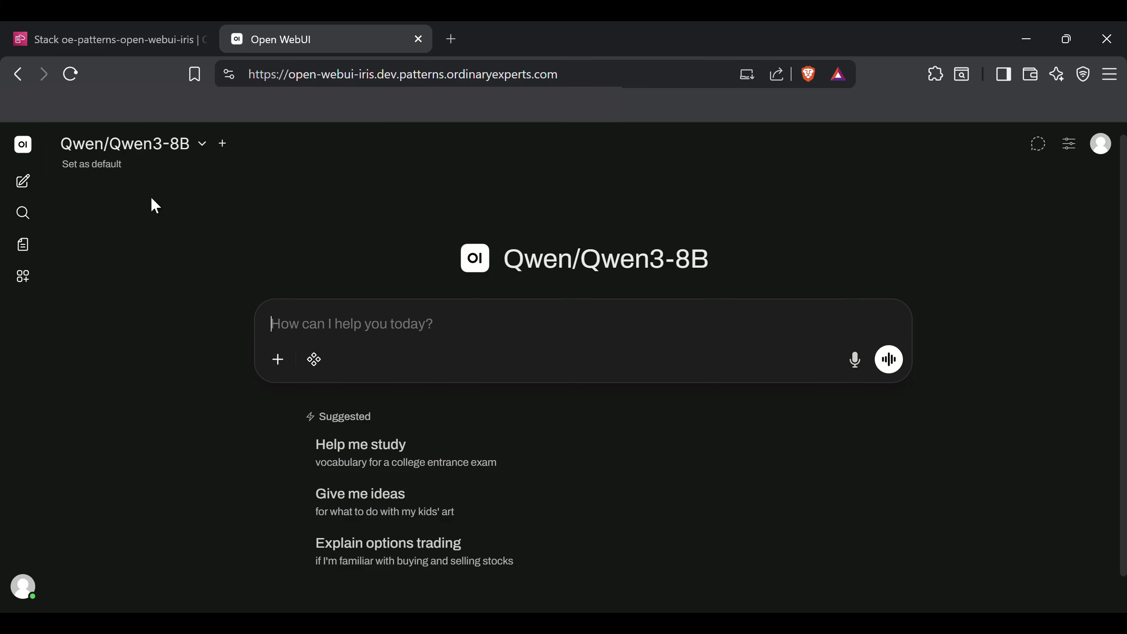
Ask Qwen3-8B for a Python function returning the top 3 name/score dictionaries by score, then open Settings
{"action": "type", "text": "I have a list of pyt"}
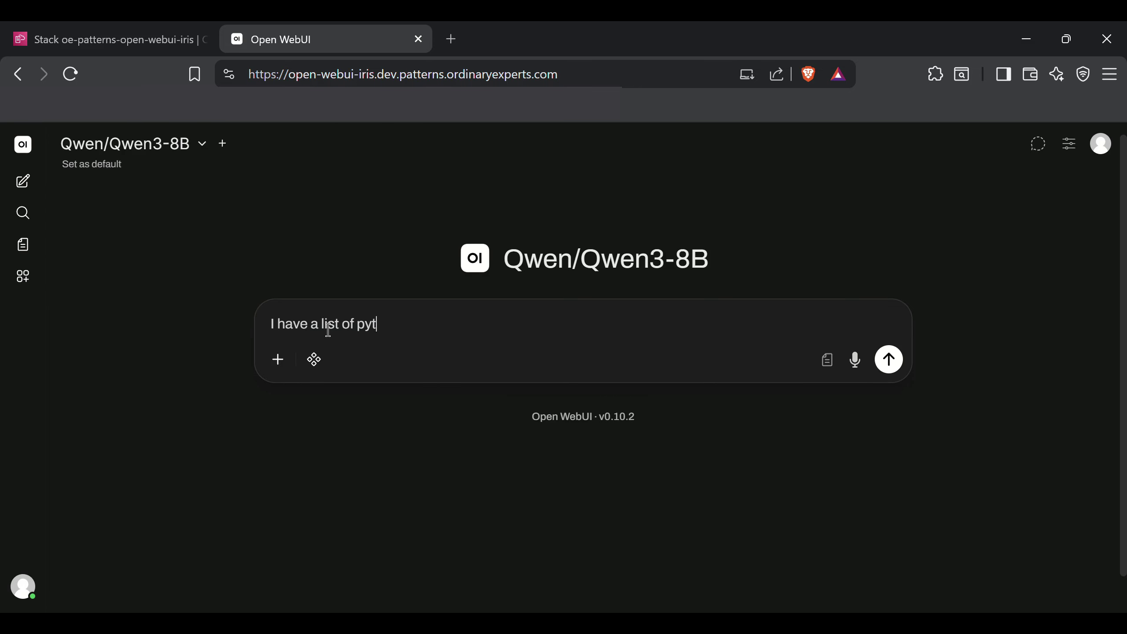
{"action": "type", "text": "hon dictionaries where each has a name and score key. Write me a function that returns the top 3 b"}
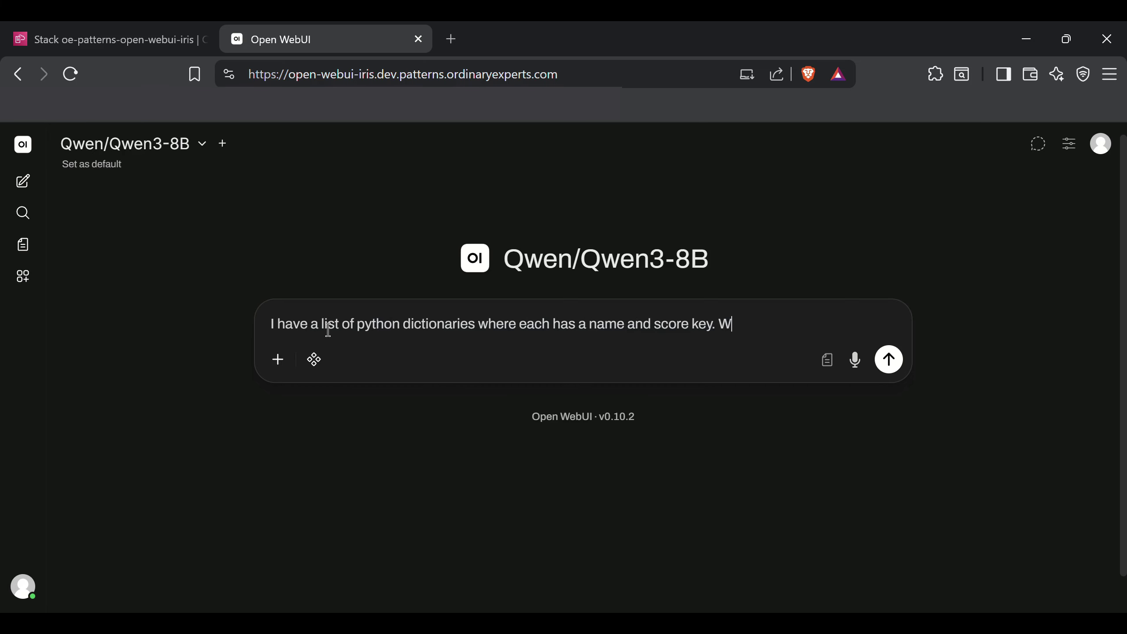
{"action": "type", "text": "y score."}
{"action": "key", "text": "Return"}
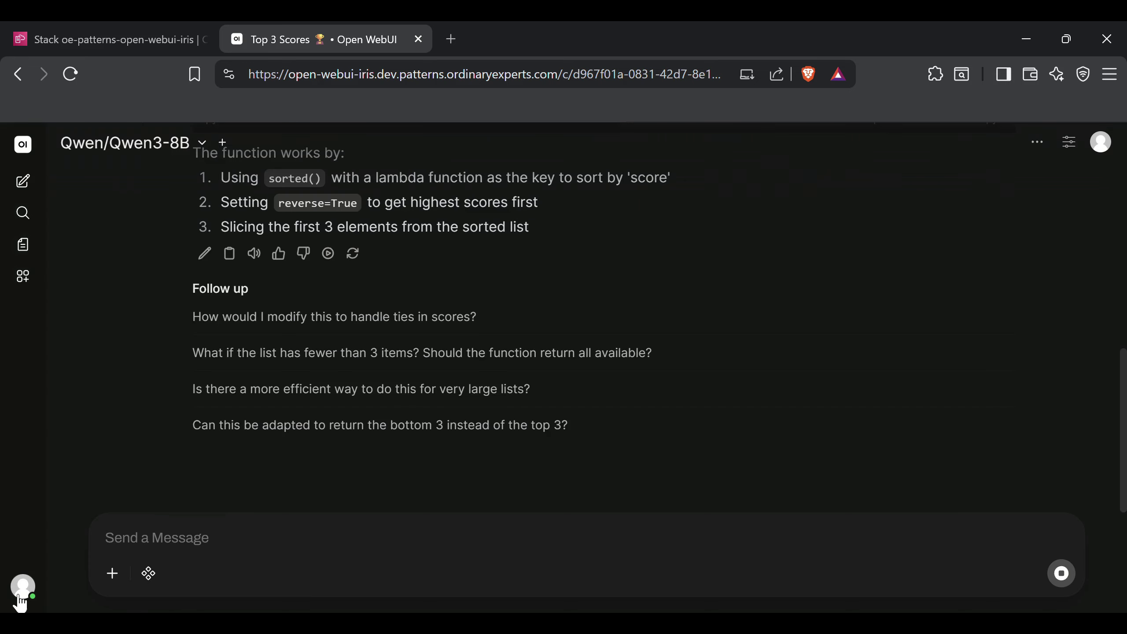
{"action": "left_click", "coordinate": [20, 598]}
{"action": "left_click", "coordinate": [88, 321]}
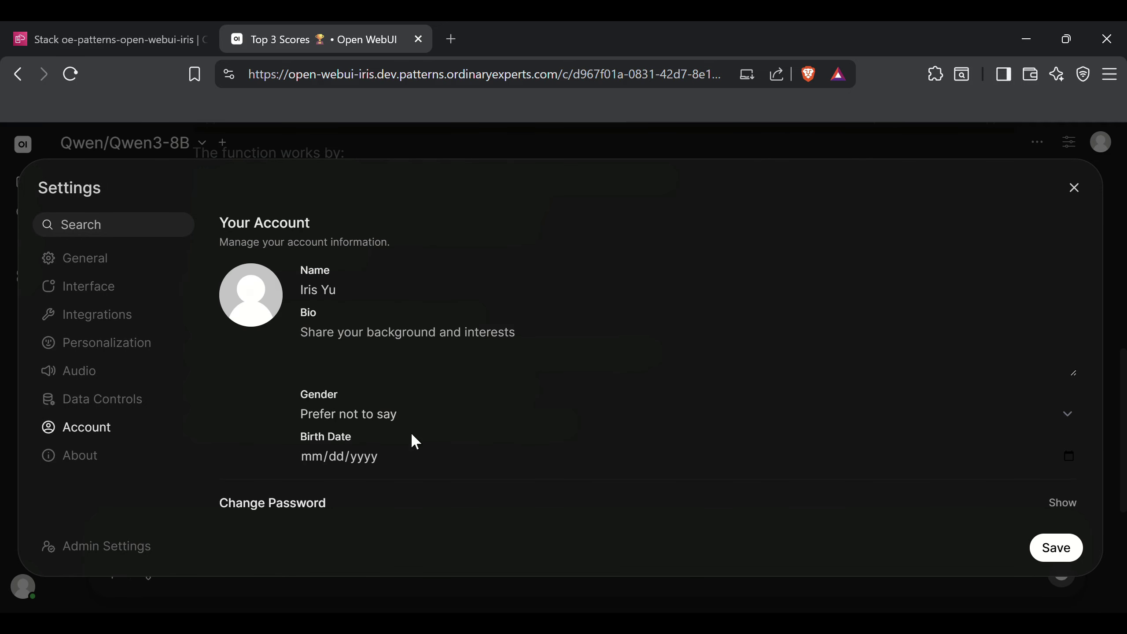
Turn on API keys in the admin panel's authentication settings and save
{"action": "left_click", "coordinate": [151, 545]}
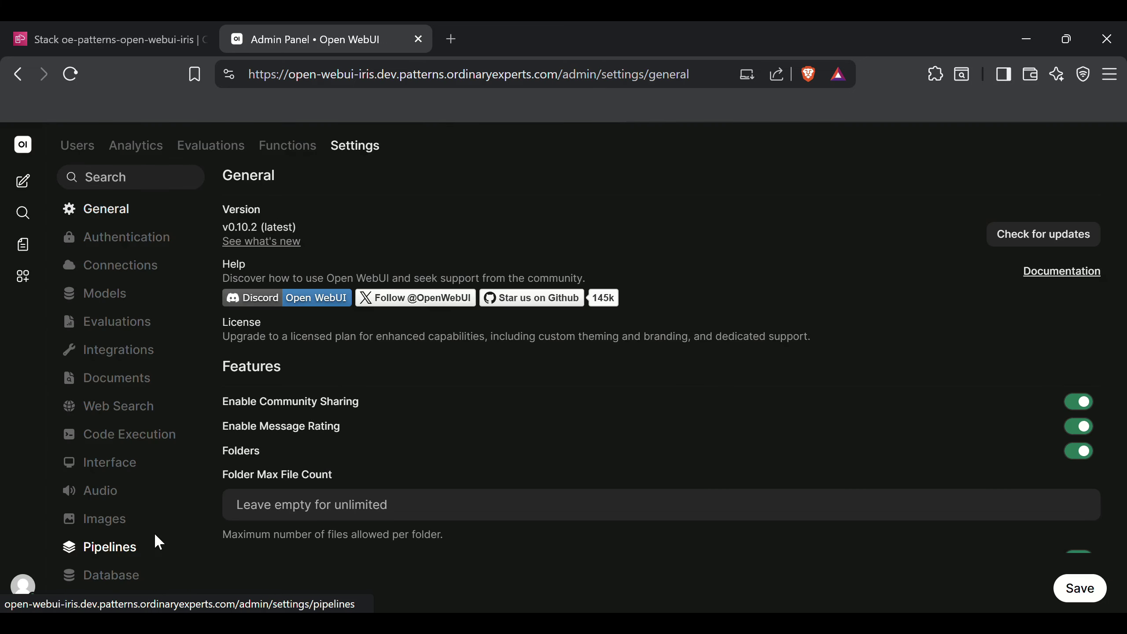
{"action": "left_click", "coordinate": [173, 244]}
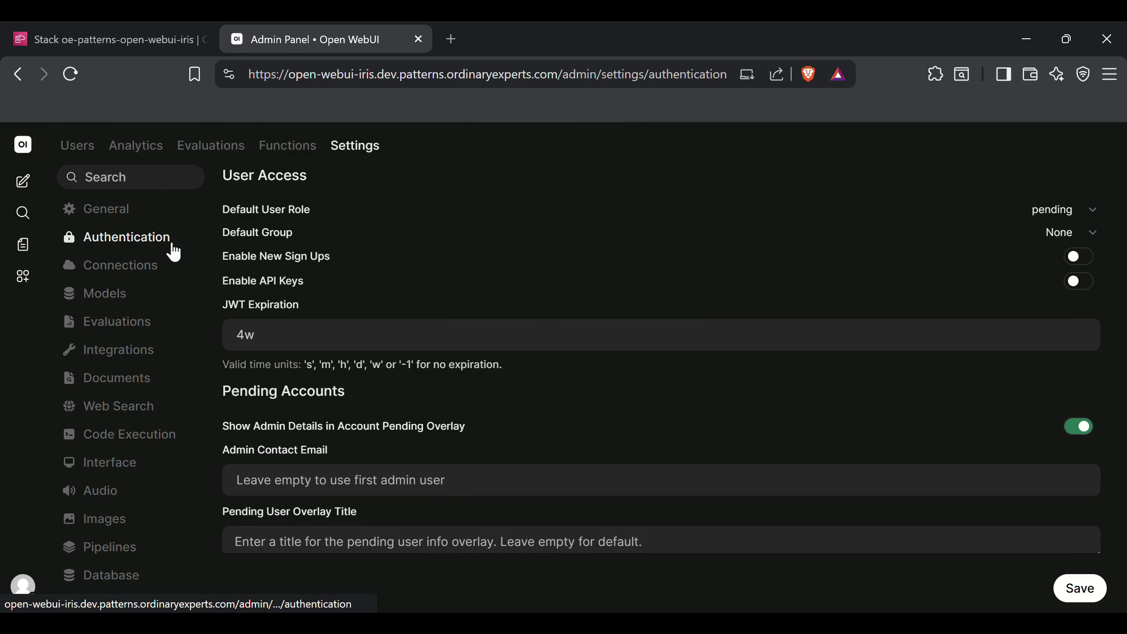
{"action": "left_click", "coordinate": [1087, 284]}
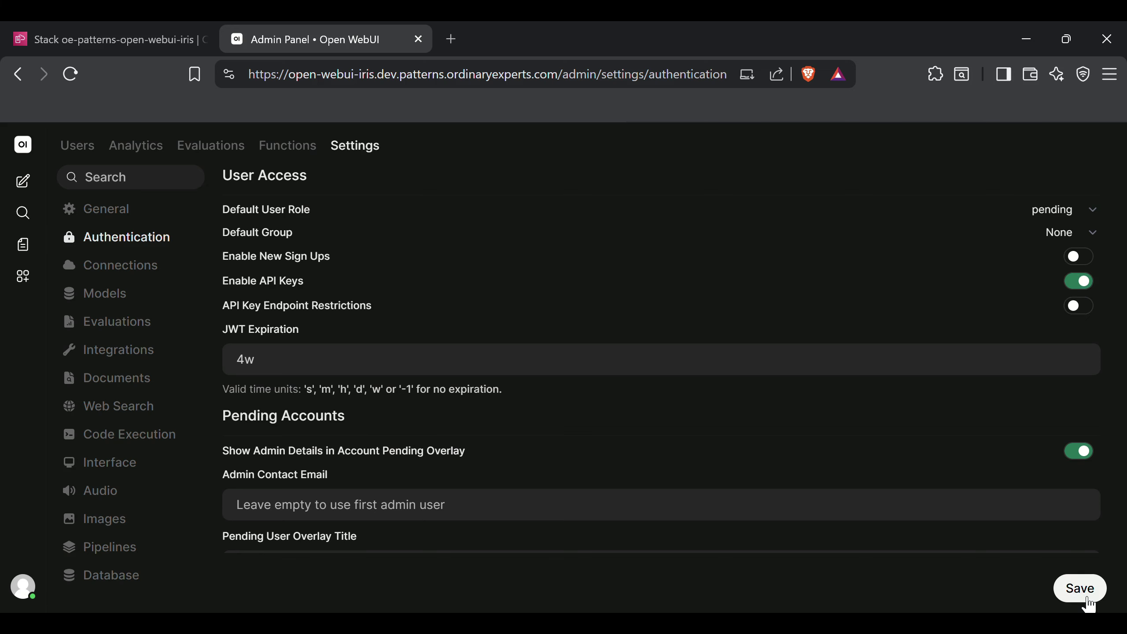
{"action": "left_click", "coordinate": [1088, 599]}
Reveal and copy your personal API key from Account settings, then save
{"action": "left_click", "coordinate": [22, 587]}
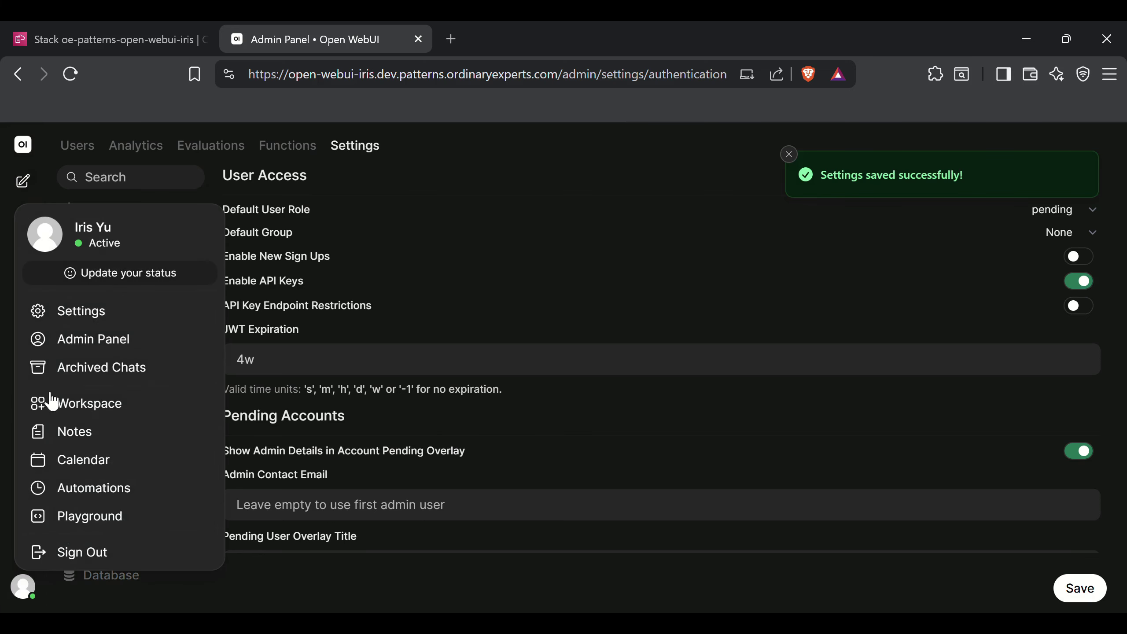
{"action": "left_click", "coordinate": [80, 320]}
{"action": "left_click", "coordinate": [91, 429]}
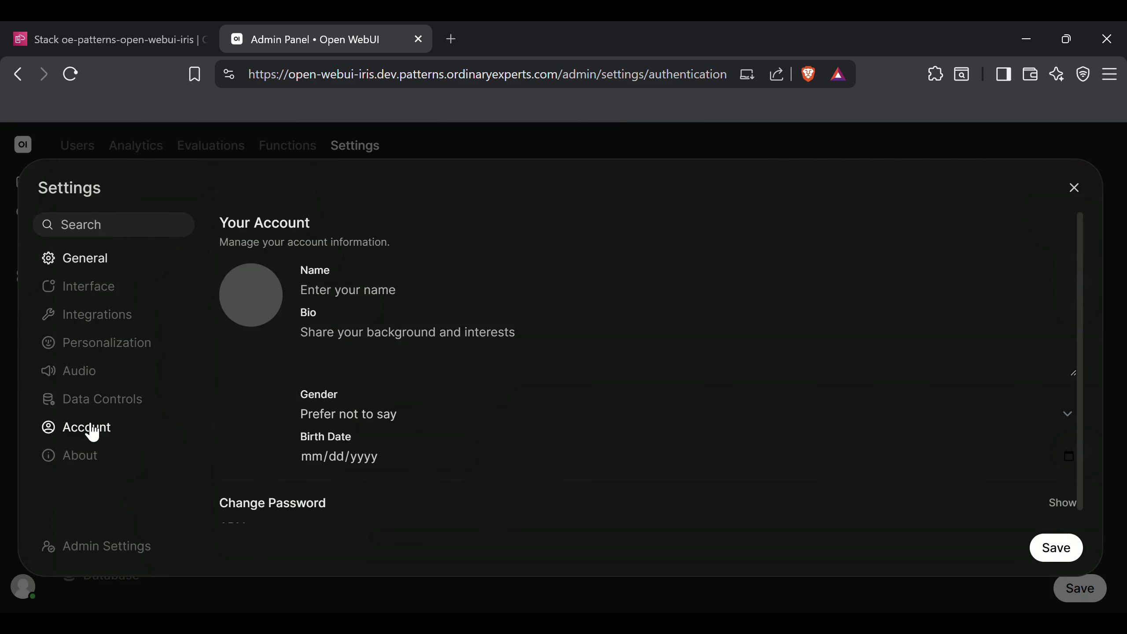
{"action": "scroll", "coordinate": [383, 466], "scroll_direction": "down", "scroll_amount": 1}
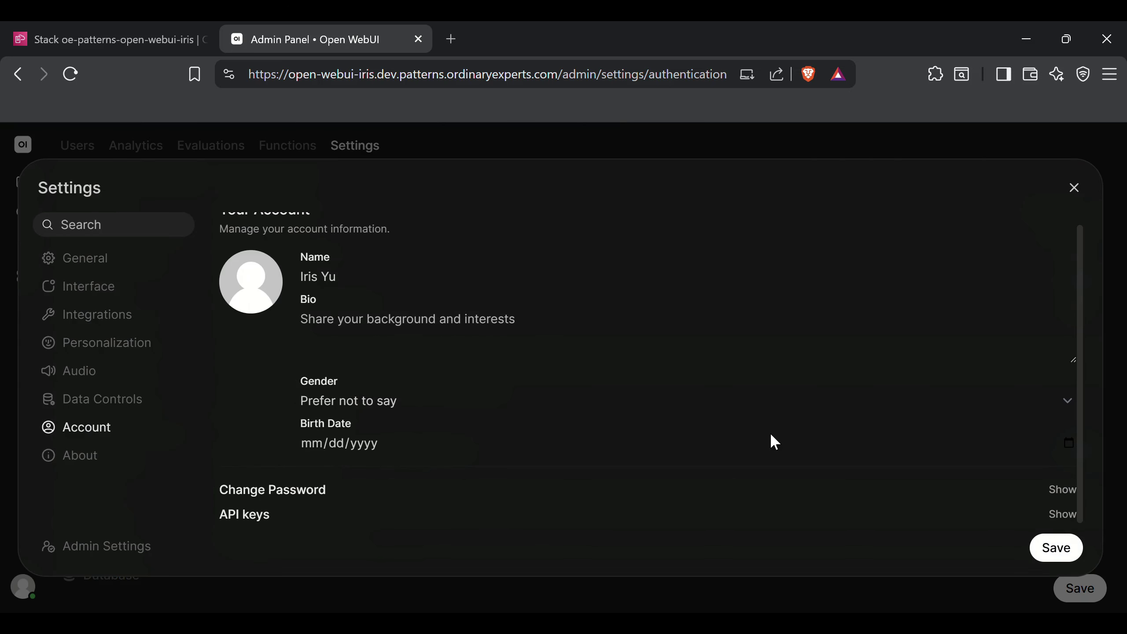
{"action": "left_click", "coordinate": [1063, 515]}
{"action": "scroll", "coordinate": [737, 457], "scroll_direction": "down", "scroll_amount": 2}
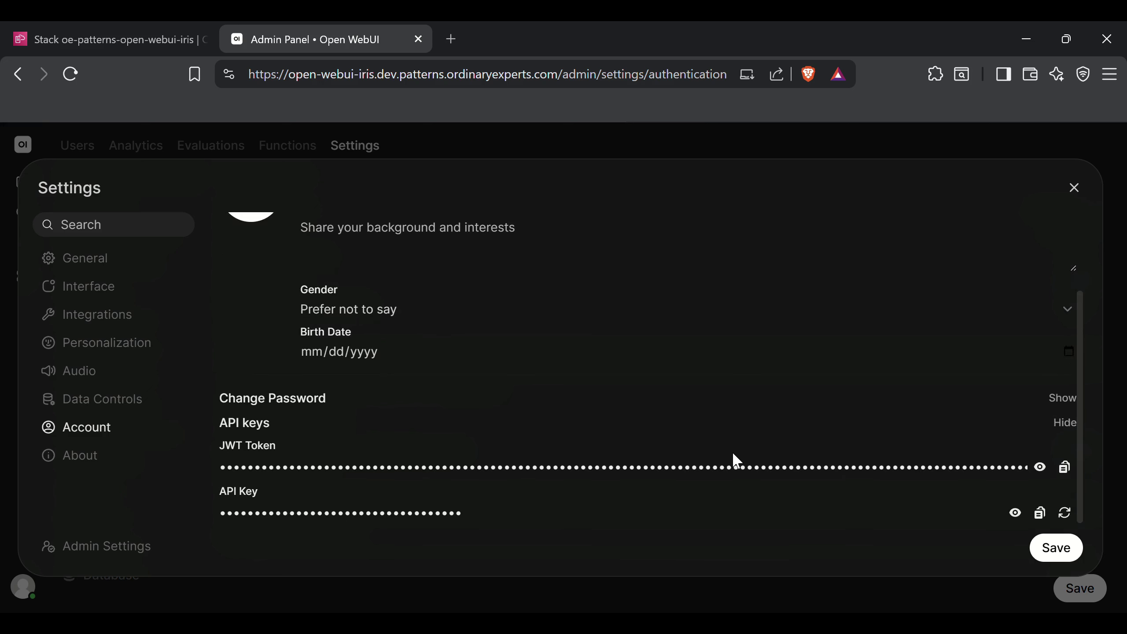
{"action": "left_click", "coordinate": [1041, 513]}
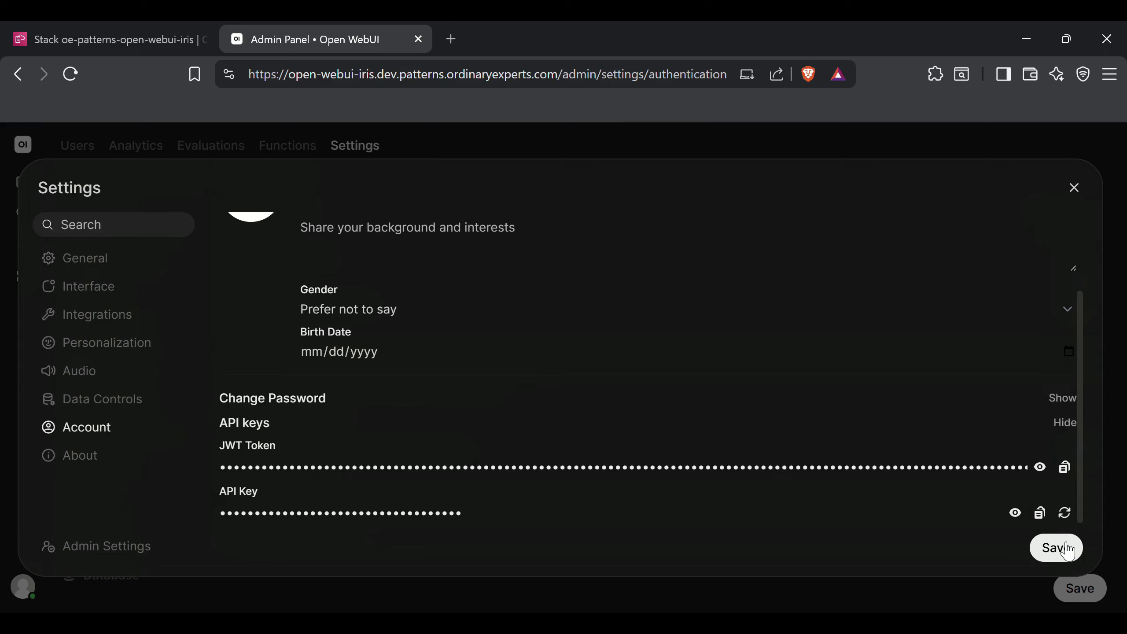
{"action": "left_click", "coordinate": [1069, 551]}
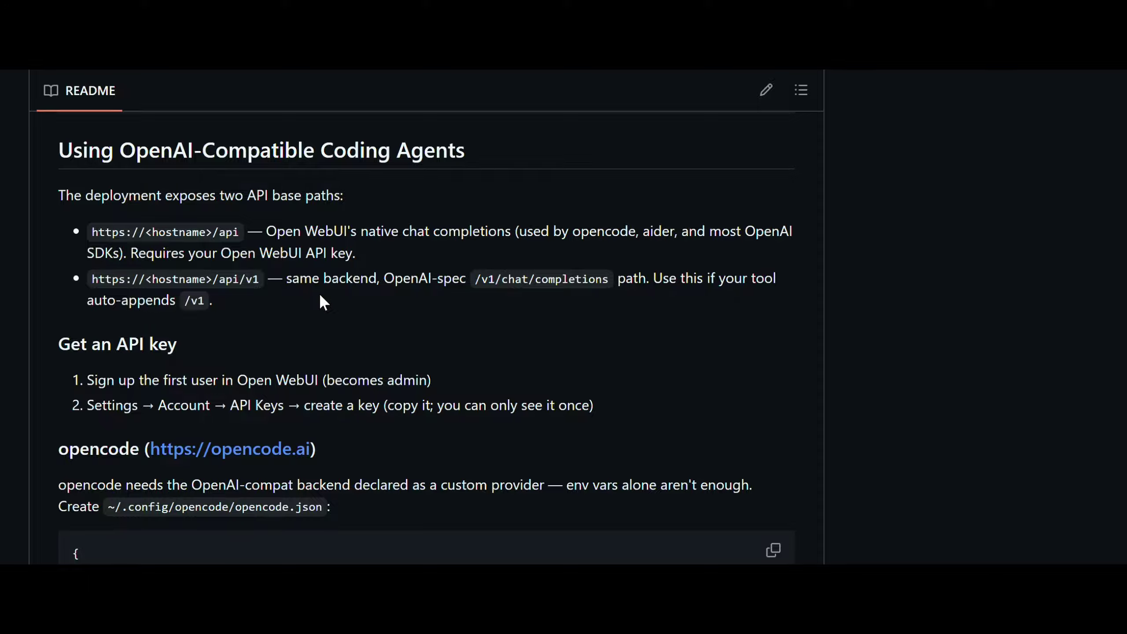
Scroll through the README's opencode, aider and troubleshooting instructions
{"action": "scroll", "coordinate": [320, 296], "scroll_direction": "up", "scroll_amount": 5}
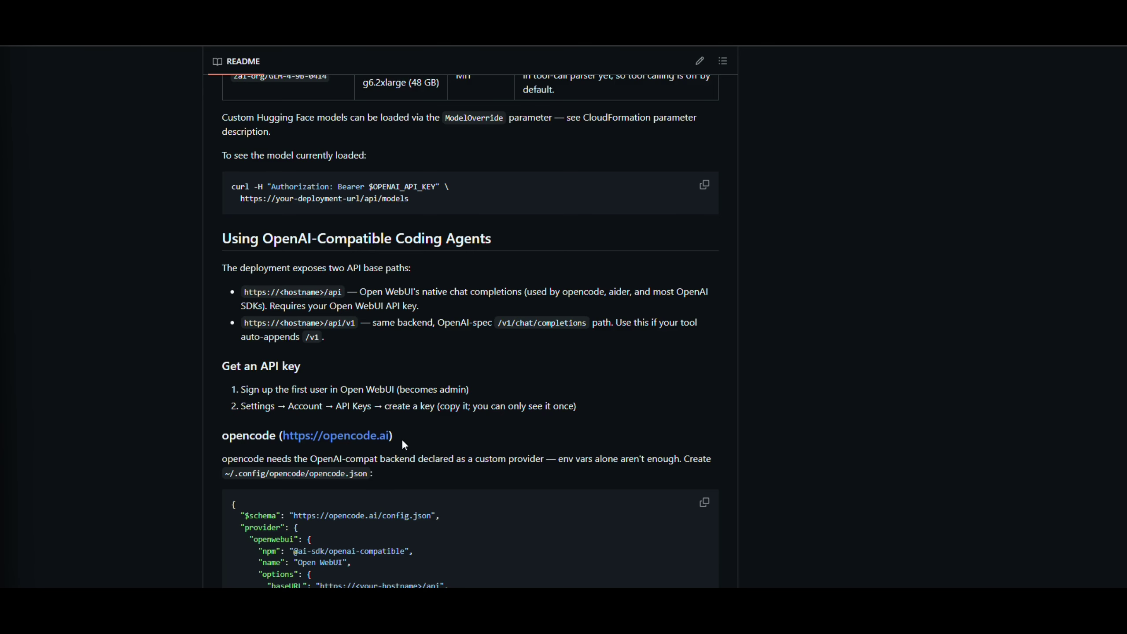
{"action": "scroll", "coordinate": [401, 430], "scroll_direction": "down", "scroll_amount": 10}
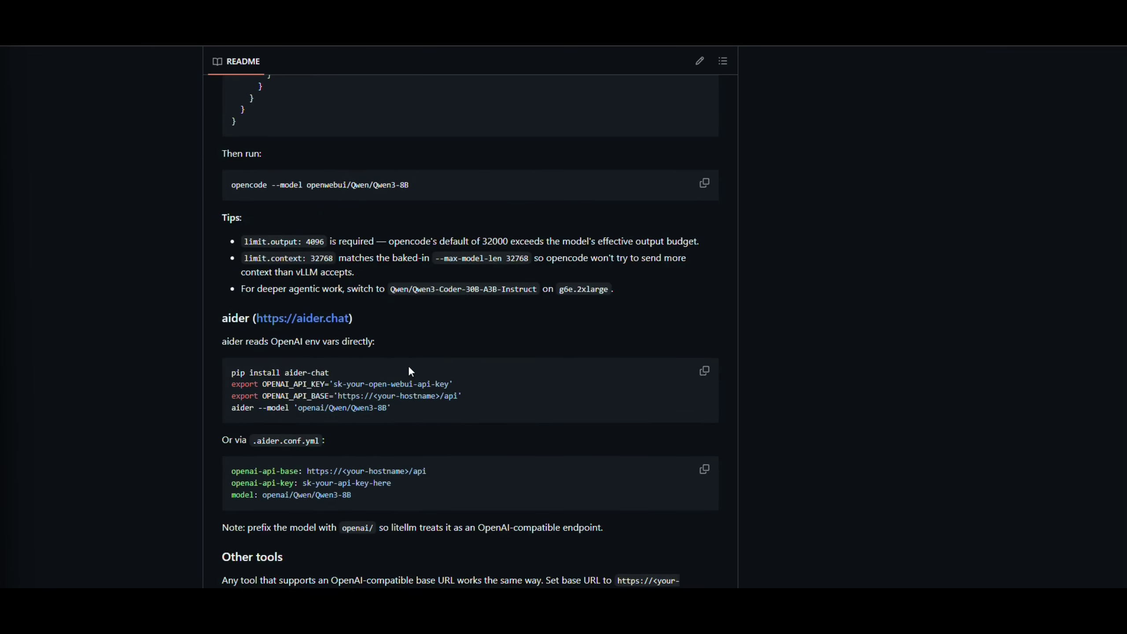
{"action": "scroll", "coordinate": [409, 369], "scroll_direction": "down", "scroll_amount": 5}
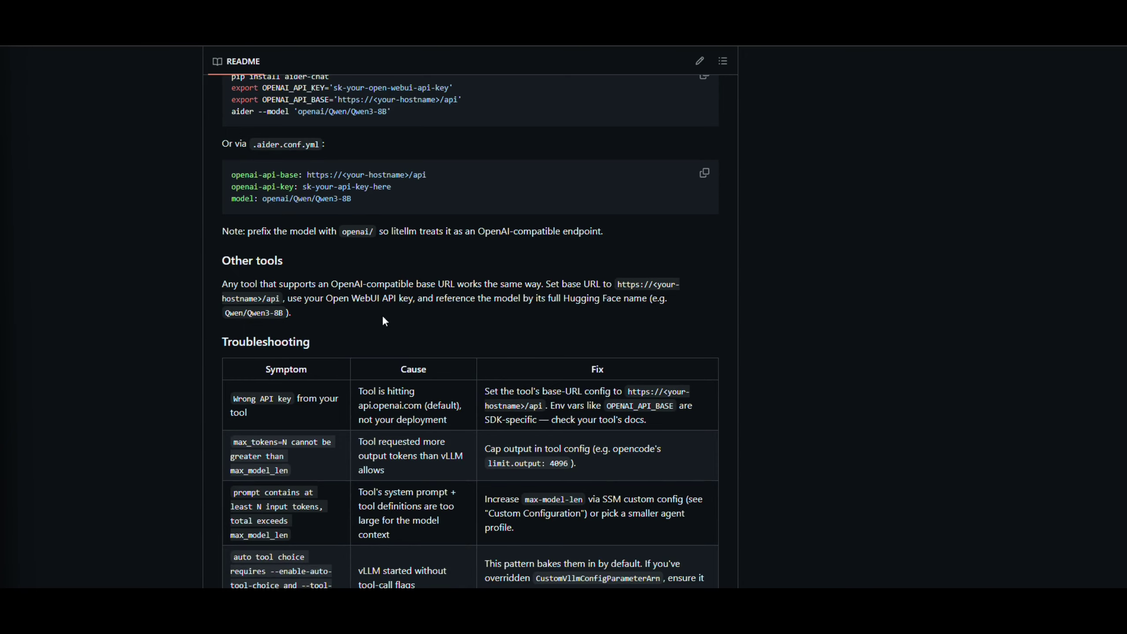
{"action": "scroll", "coordinate": [466, 316], "scroll_direction": "down", "scroll_amount": 4}
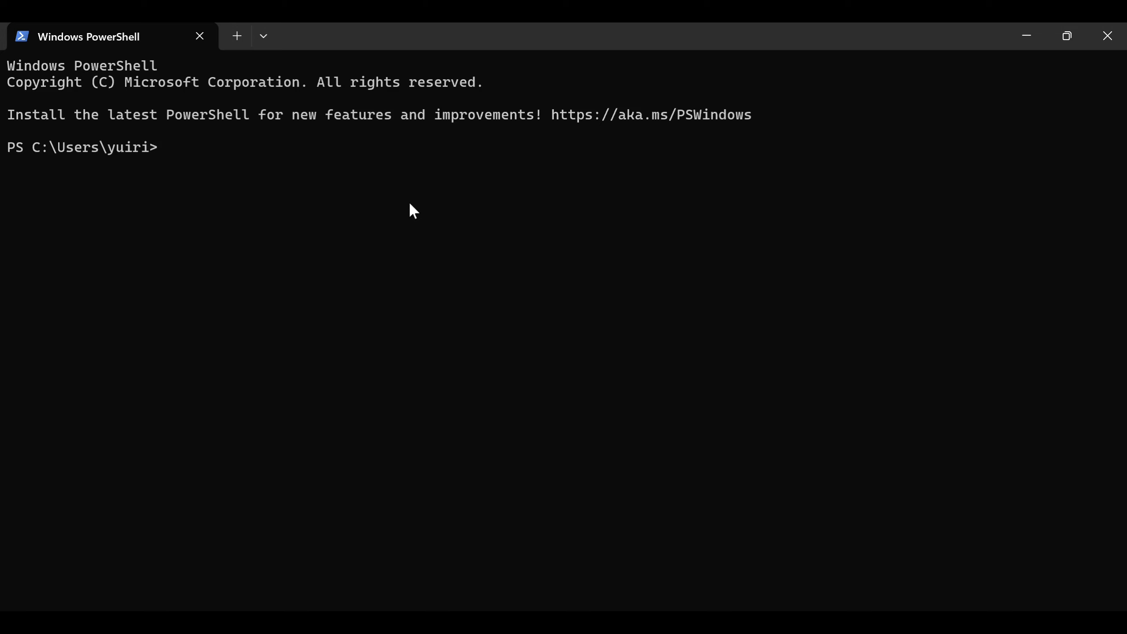
Run opencode --version in PowerShell to confirm version 1.17.14 is installed
{"action": "type", "text": "opencode --versoin"}
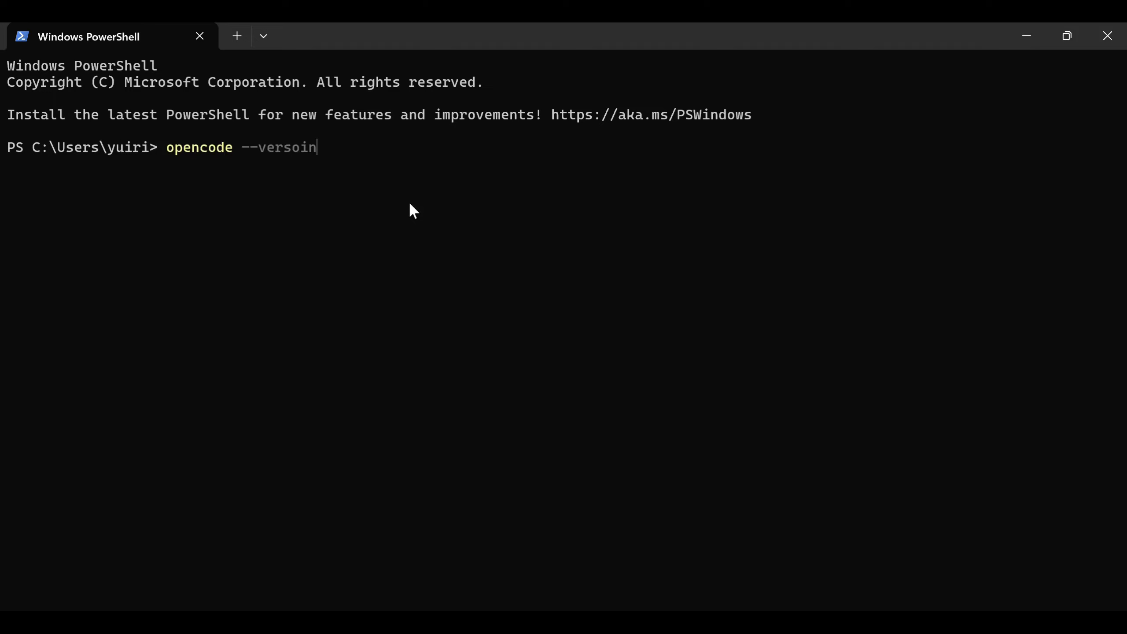
{"action": "key", "text": "BackSpace"}
{"action": "key", "text": "BackSpace"}
{"action": "key", "text": "BackSpace"}
{"action": "type", "text": "ion"}
{"action": "key", "text": "Return"}
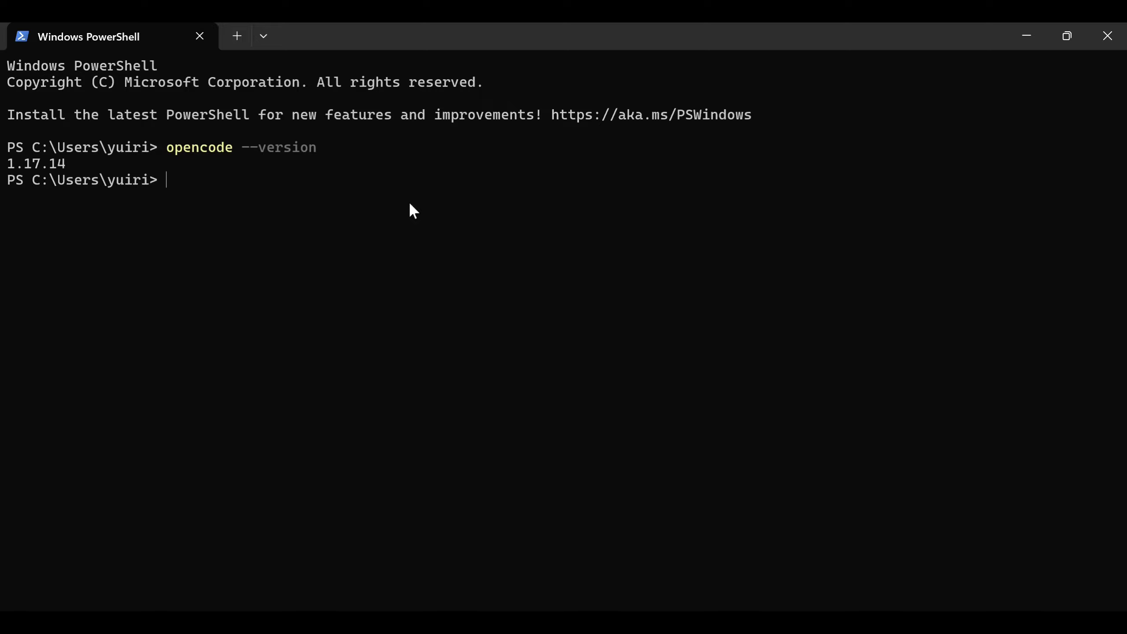
Create $HOME\.config\opencode\opencode.json in Notepad, then minimize Notepad and PowerShell to show the README
{"action": "type", "text": "notepad $HOME\\.config"}
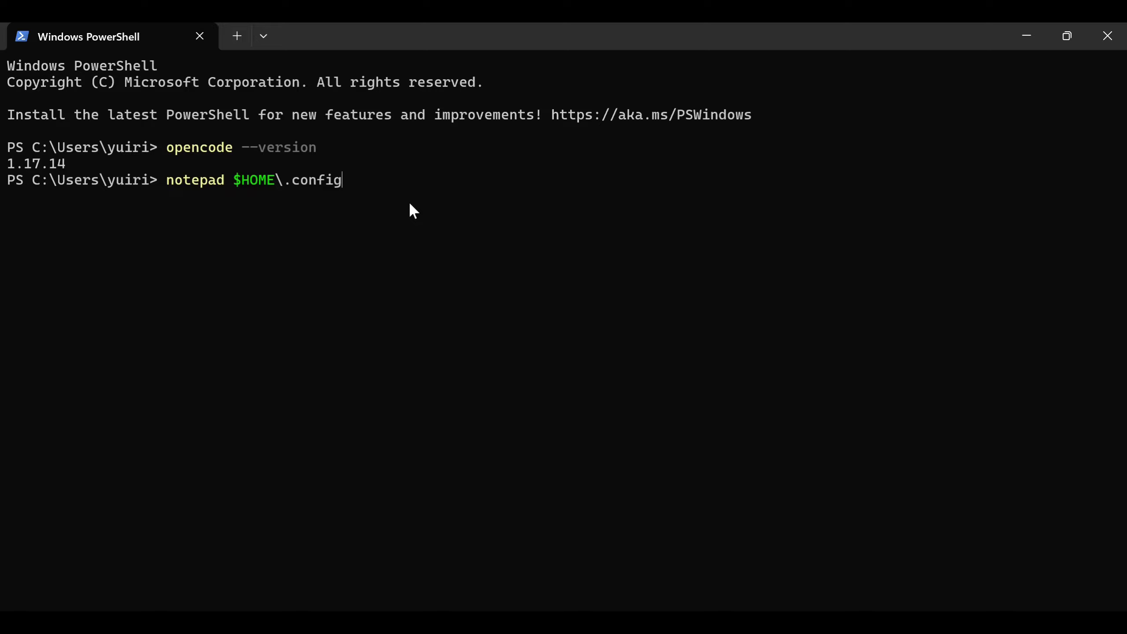
{"action": "type", "text": "\\op"}
{"action": "key", "text": "BackSpace"}
{"action": "type", "text": "opencode\\opencode.json"}
{"action": "key", "text": "Return"}
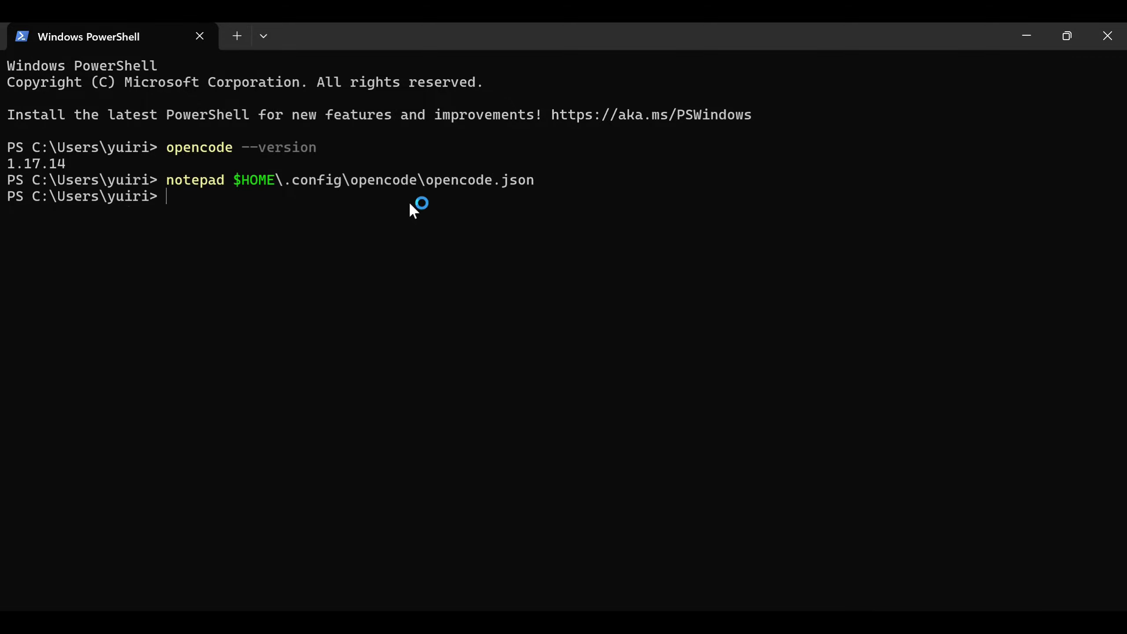
{"action": "left_click", "coordinate": [665, 98]}
{"action": "left_click", "coordinate": [1024, 38]}
{"action": "scroll", "coordinate": [636, 254], "scroll_direction": "up", "scroll_amount": 10}
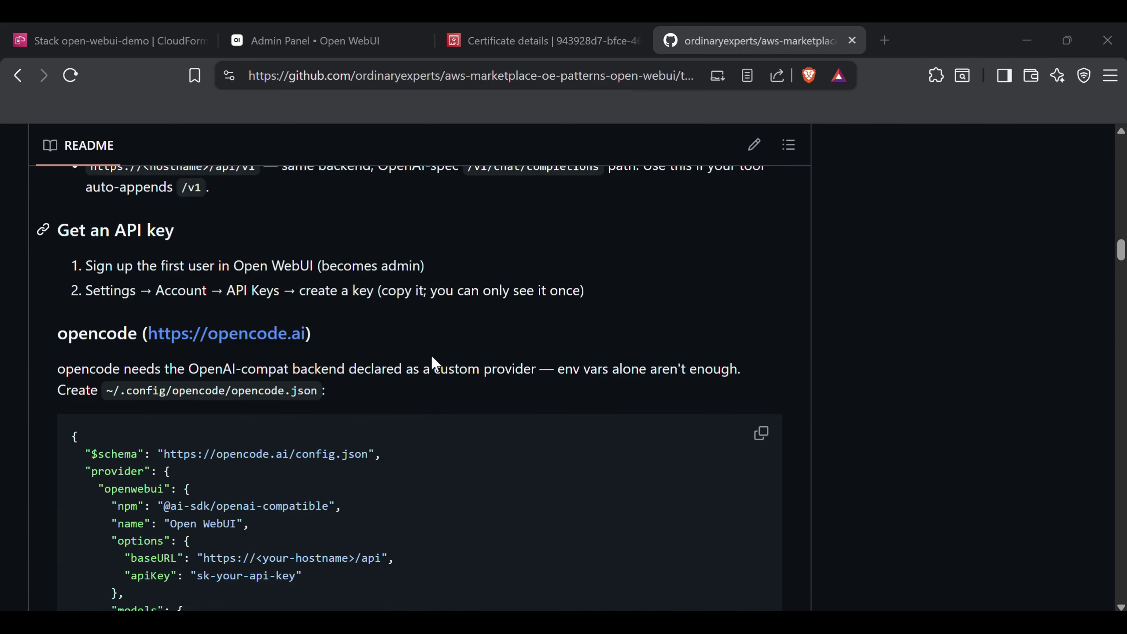
Copy the README's example opencode JSON config and paste it into the empty opencode.json
{"action": "scroll", "coordinate": [430, 362], "scroll_direction": "down", "scroll_amount": 3}
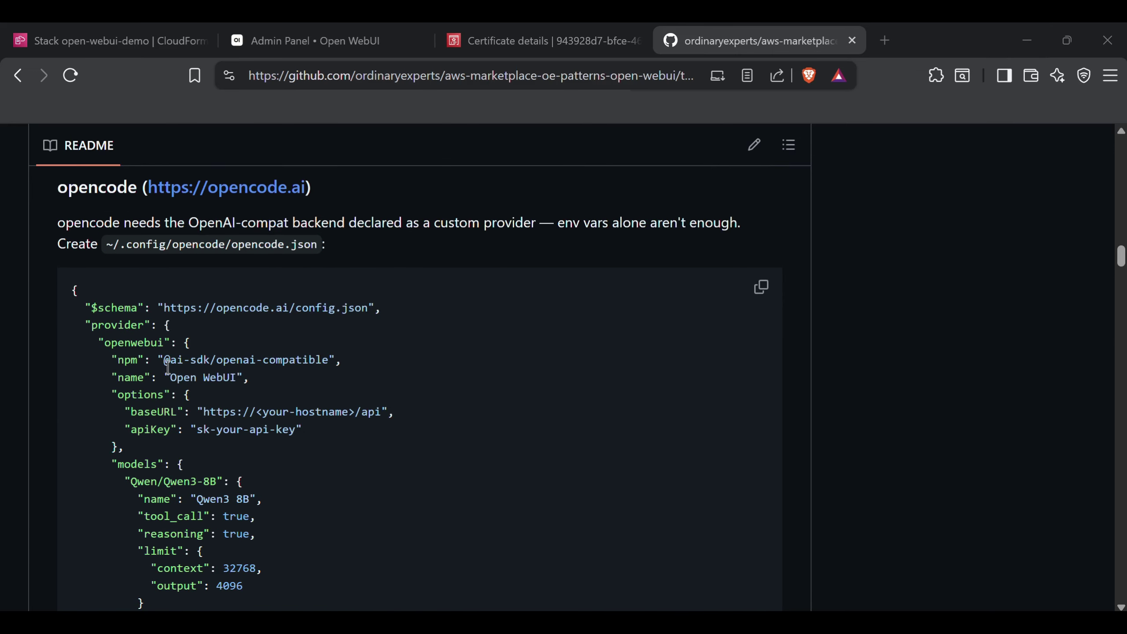
{"action": "scroll", "coordinate": [552, 300], "scroll_direction": "down", "scroll_amount": 1}
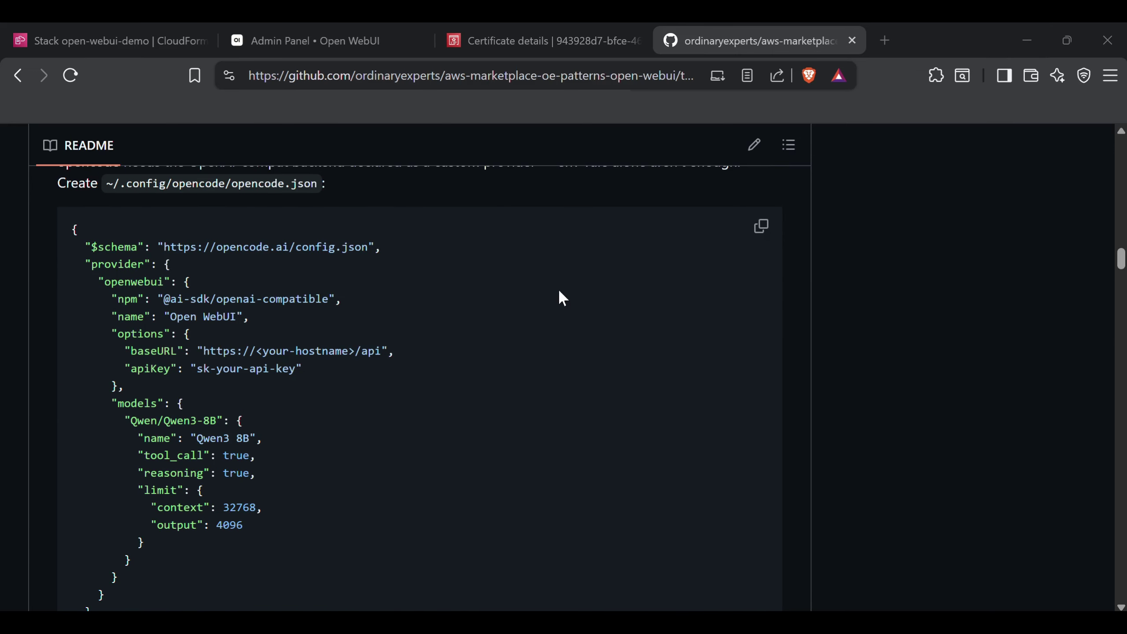
{"action": "left_click", "coordinate": [761, 226]}
{"action": "scroll", "coordinate": [761, 227], "scroll_direction": "down", "scroll_amount": 1}
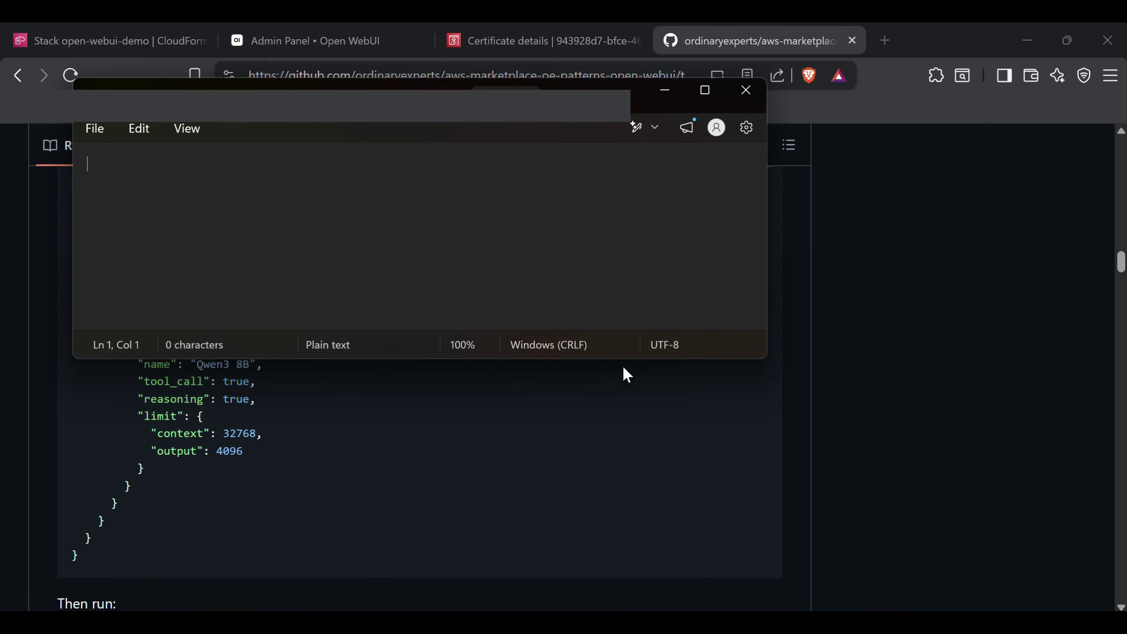
{"action": "key", "text": "ctrl+v"}
{"action": "scroll", "coordinate": [384, 236], "scroll_direction": "up", "scroll_amount": 4}
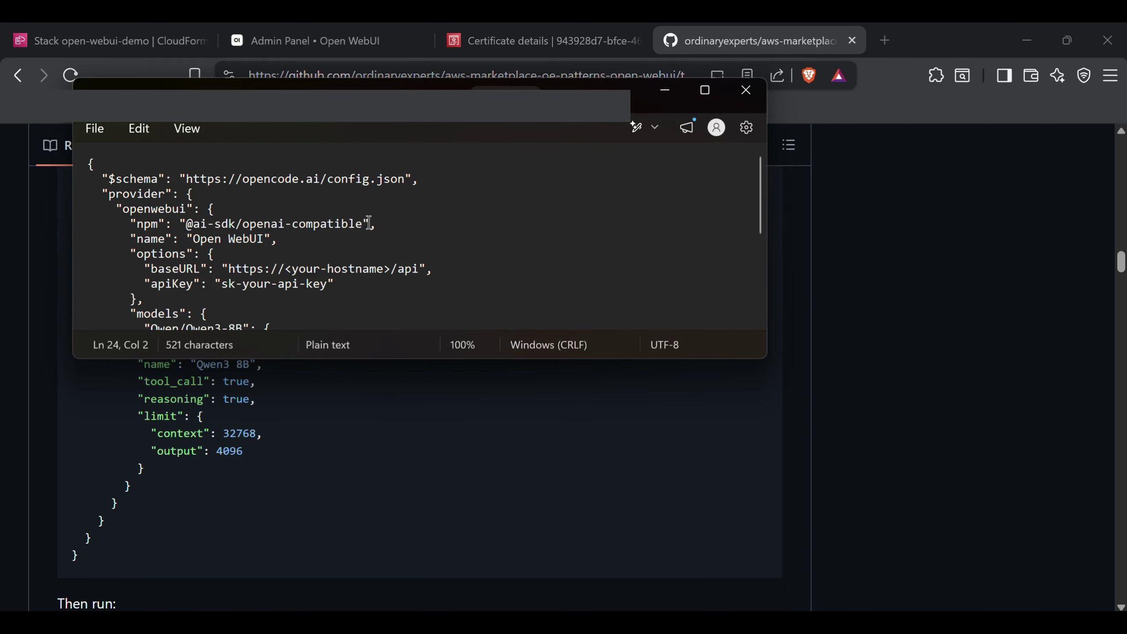
{"action": "left_click", "coordinate": [238, 268]}
{"action": "left_click", "coordinate": [347, 269]}
{"action": "left_click_drag", "start_coordinate": [283, 268], "coordinate": [389, 268]}
{"action": "left_click", "coordinate": [340, 45]}
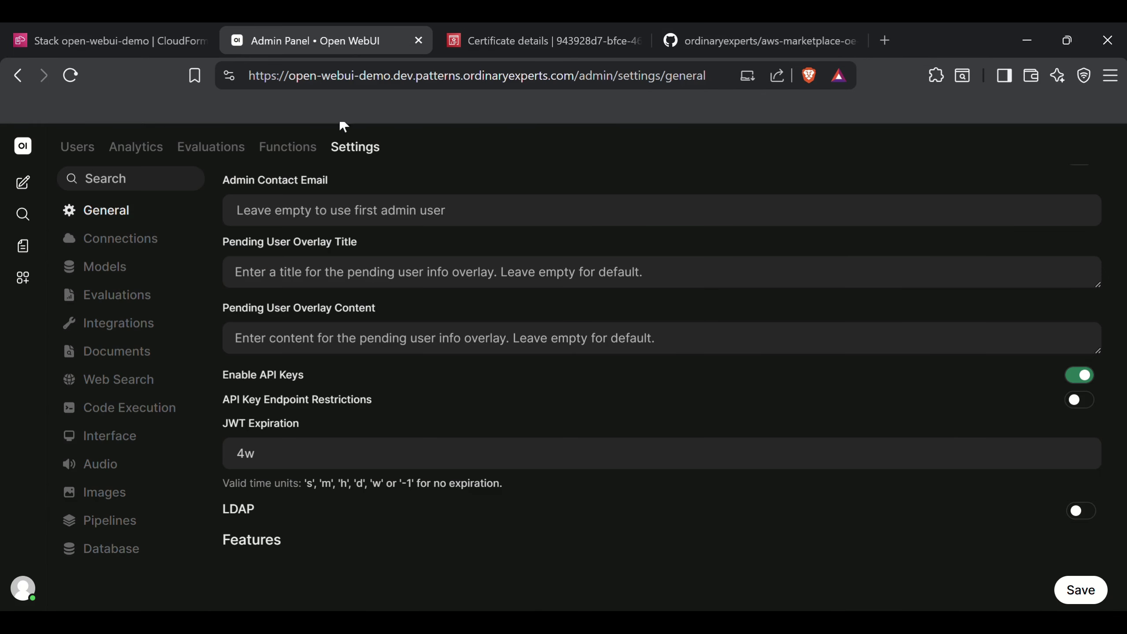
{"action": "left_click", "coordinate": [341, 80]}
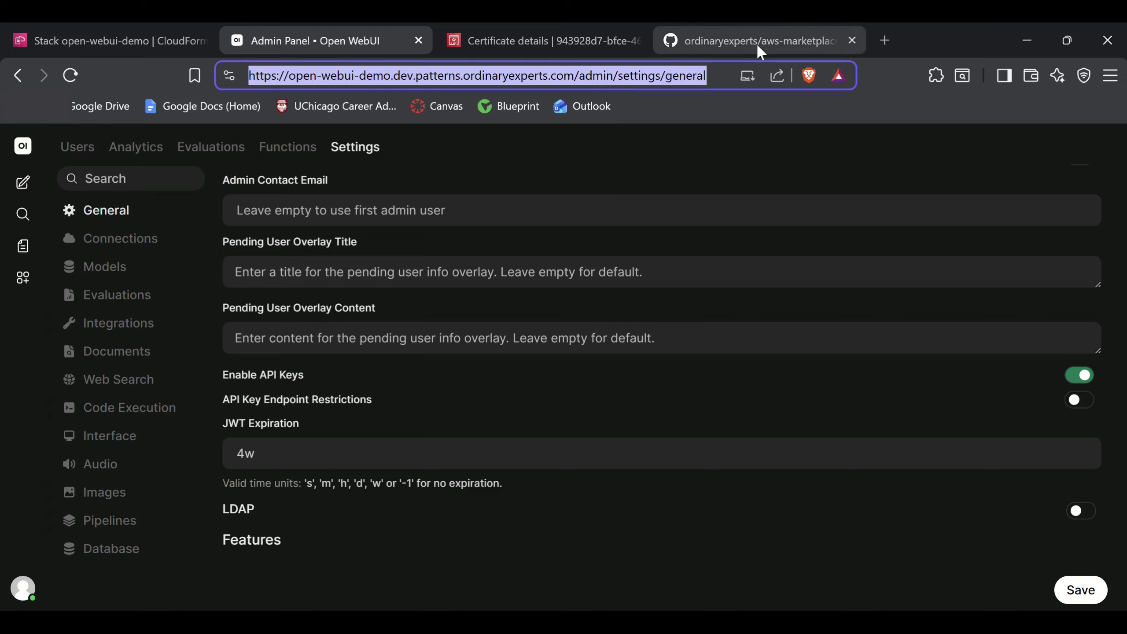
{"action": "left_click", "coordinate": [799, 606]}
{"action": "left_click_drag", "start_coordinate": [291, 272], "coordinate": [391, 271]}
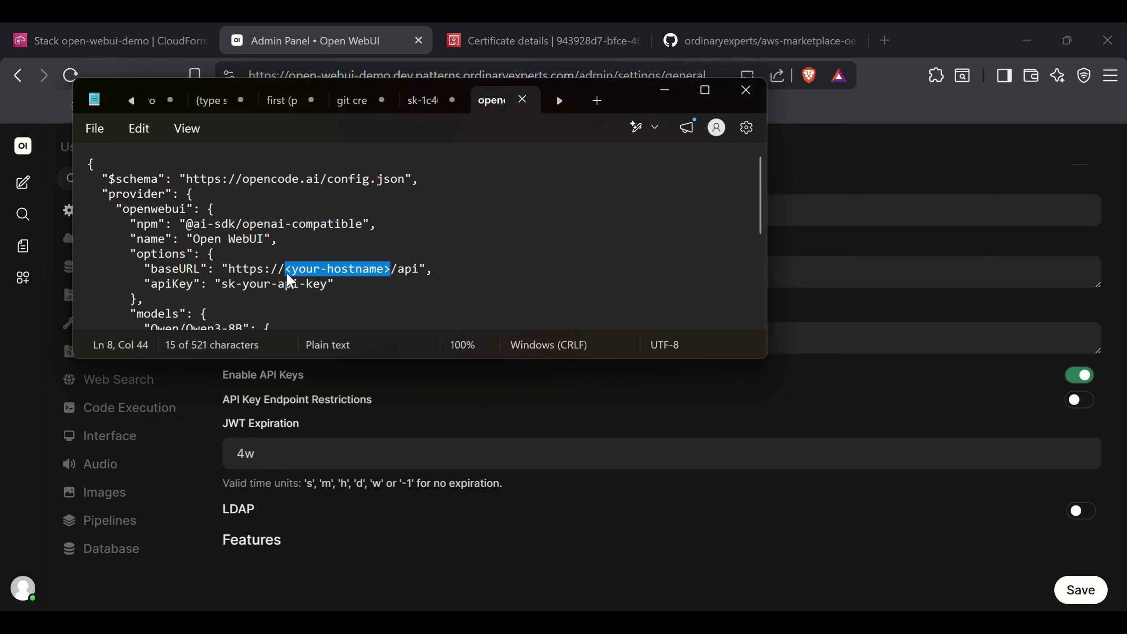
{"action": "left_click_drag", "start_coordinate": [229, 269], "coordinate": [392, 280]}
{"action": "key", "text": "ctrl+v"}
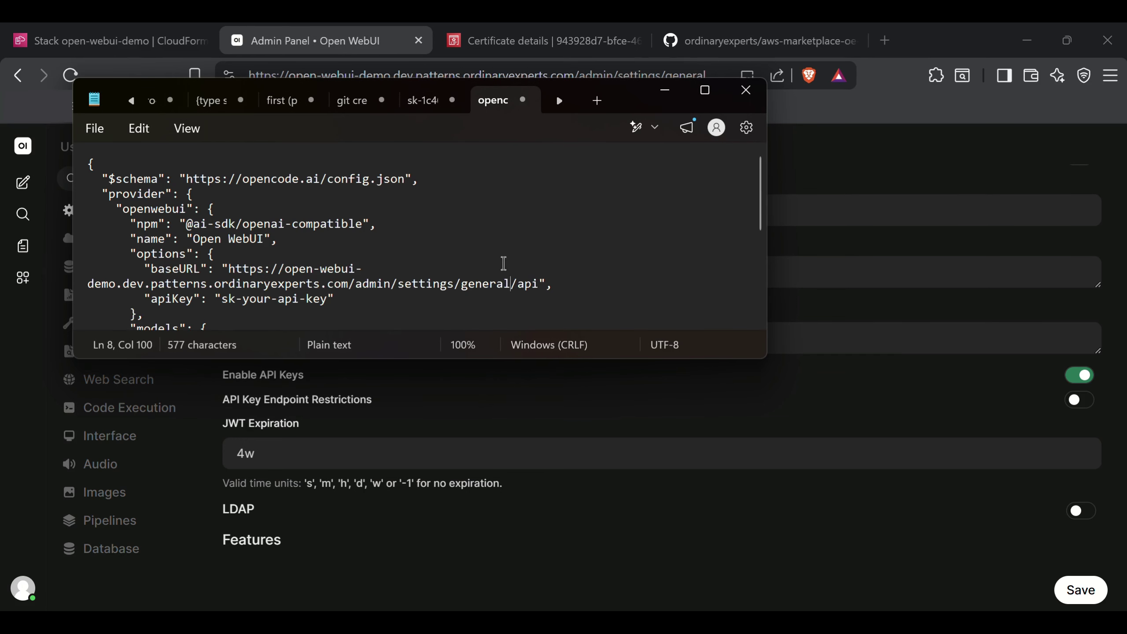
{"action": "left_click", "coordinate": [357, 285], "text": "shift"}
{"action": "key", "text": "BackSpace"}
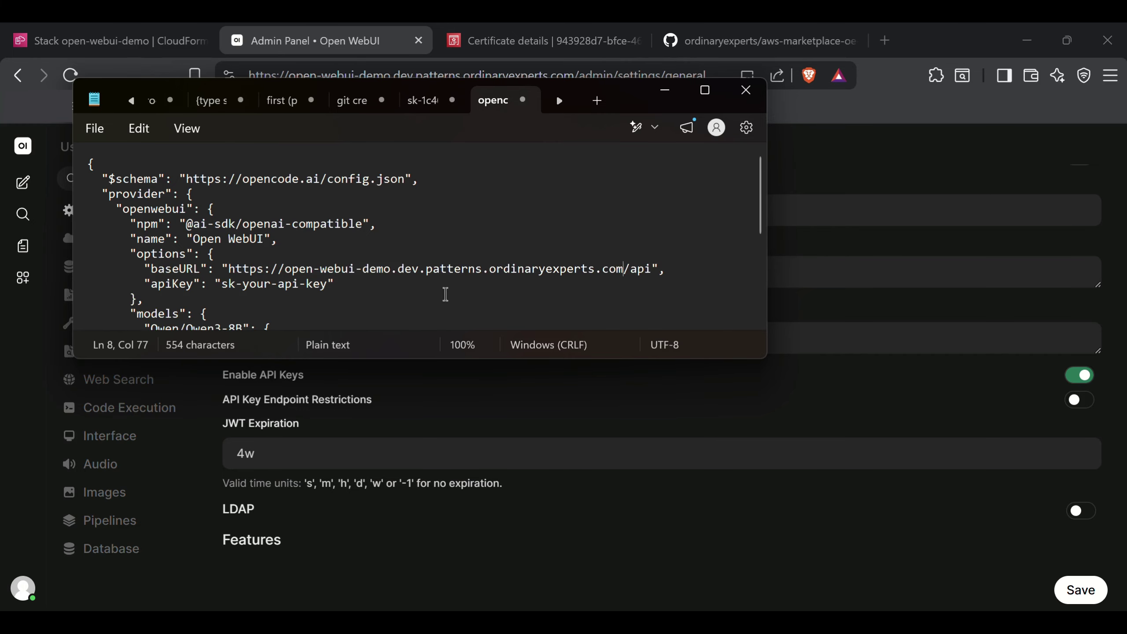
{"action": "key", "text": "ctrl+s"}
Replace the sk-your-api-key placeholder with the real API key, then return to the README
{"action": "left_click", "coordinate": [327, 285]}
{"action": "left_click", "coordinate": [222, 283], "text": "shift"}
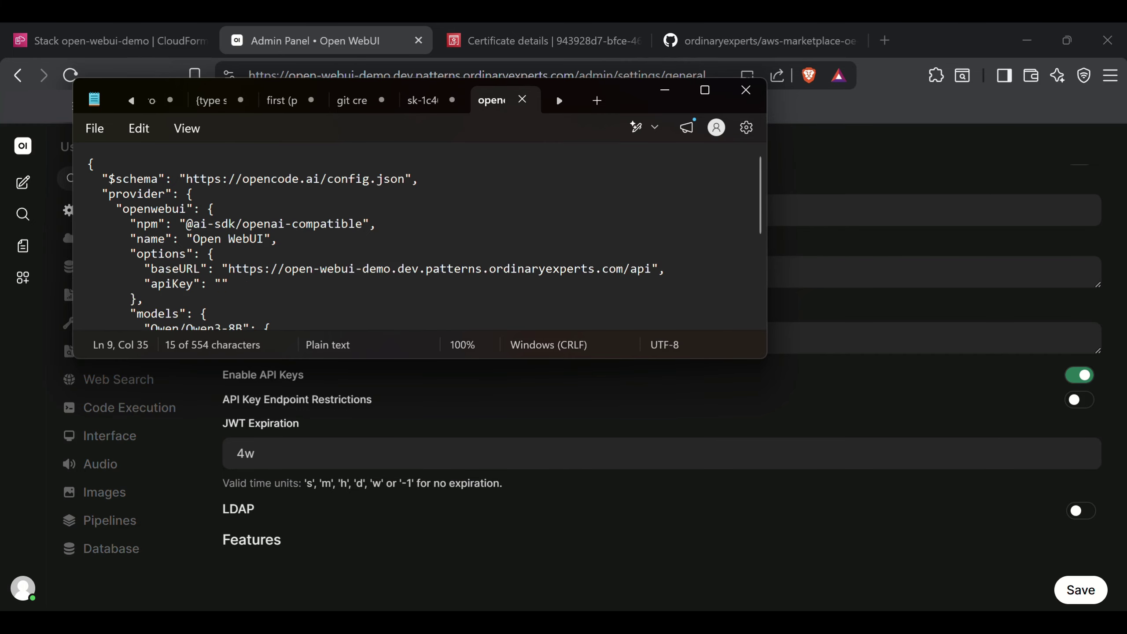
{"action": "key", "text": "BackSpace"}
{"action": "key", "text": "ctrl+v"}
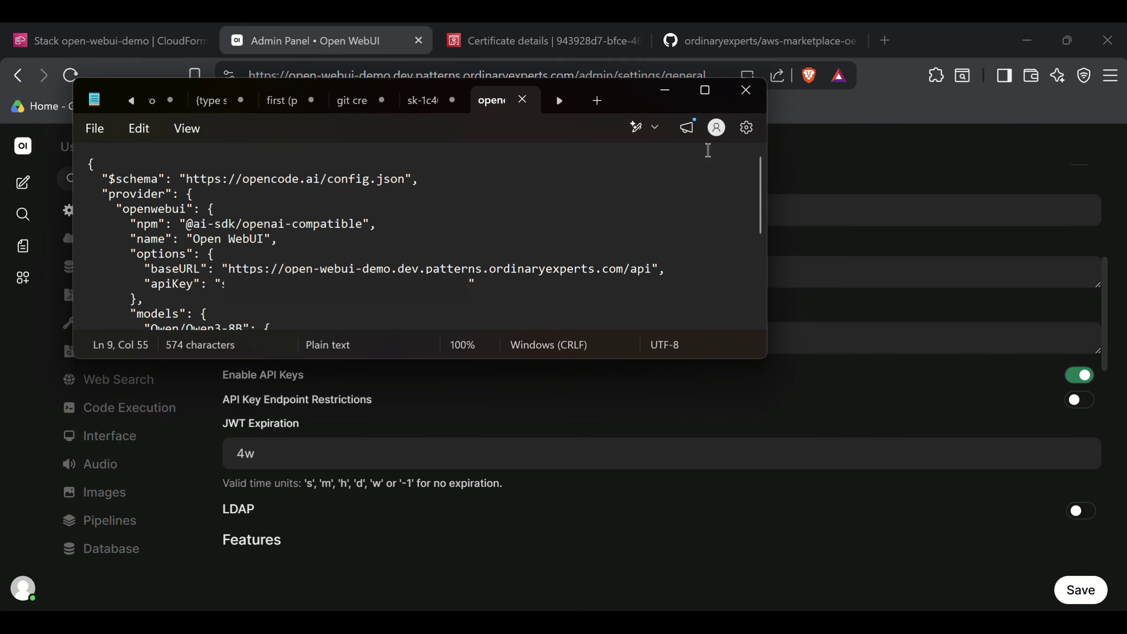
{"action": "left_click", "coordinate": [754, 41]}
{"action": "scroll", "coordinate": [521, 375], "scroll_direction": "down", "scroll_amount": 6}
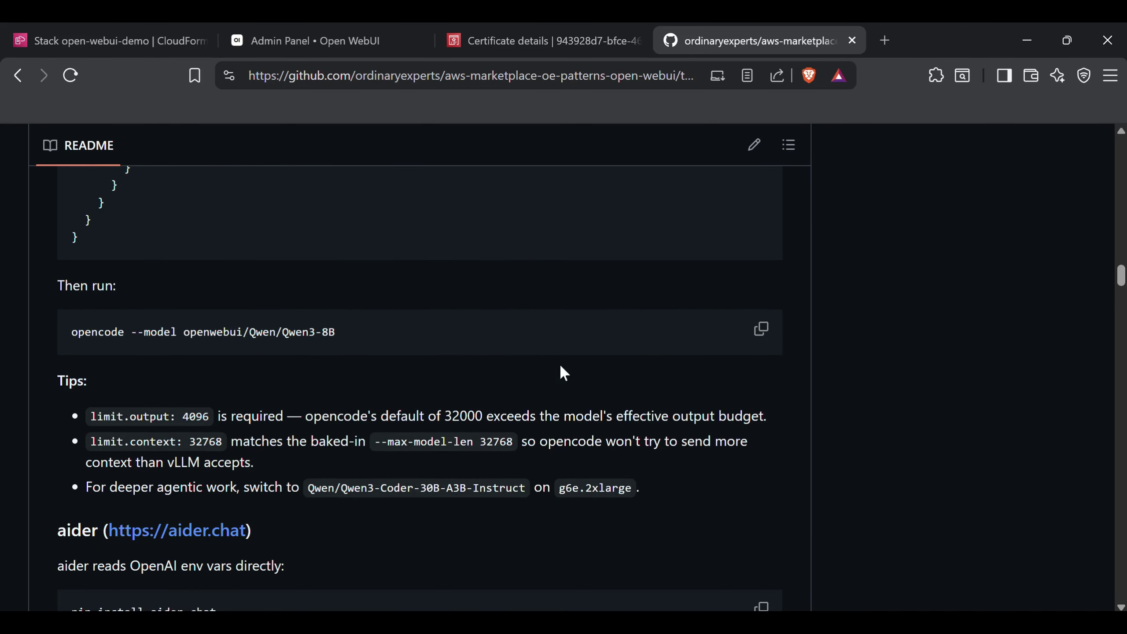
Run 'opencode --model openwebui/Qwen/Qwen3-8B' and ask 'write me a python hello world script'
{"action": "left_click", "coordinate": [759, 330]}
{"action": "key", "text": "alt+Tab"}
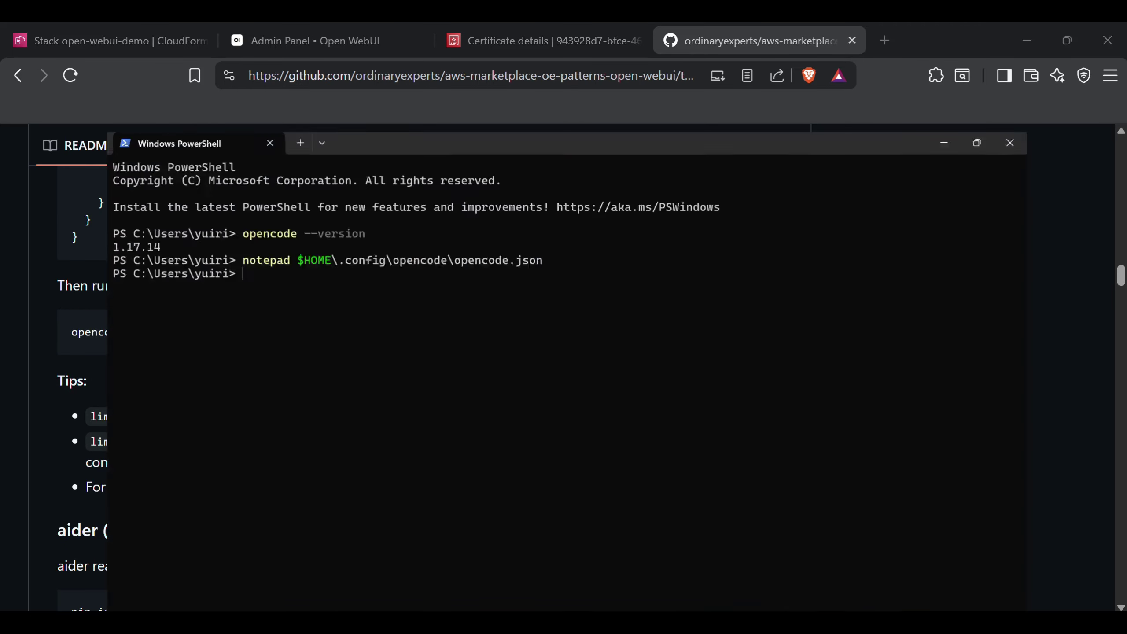
{"action": "key", "text": "ctrl+v"}
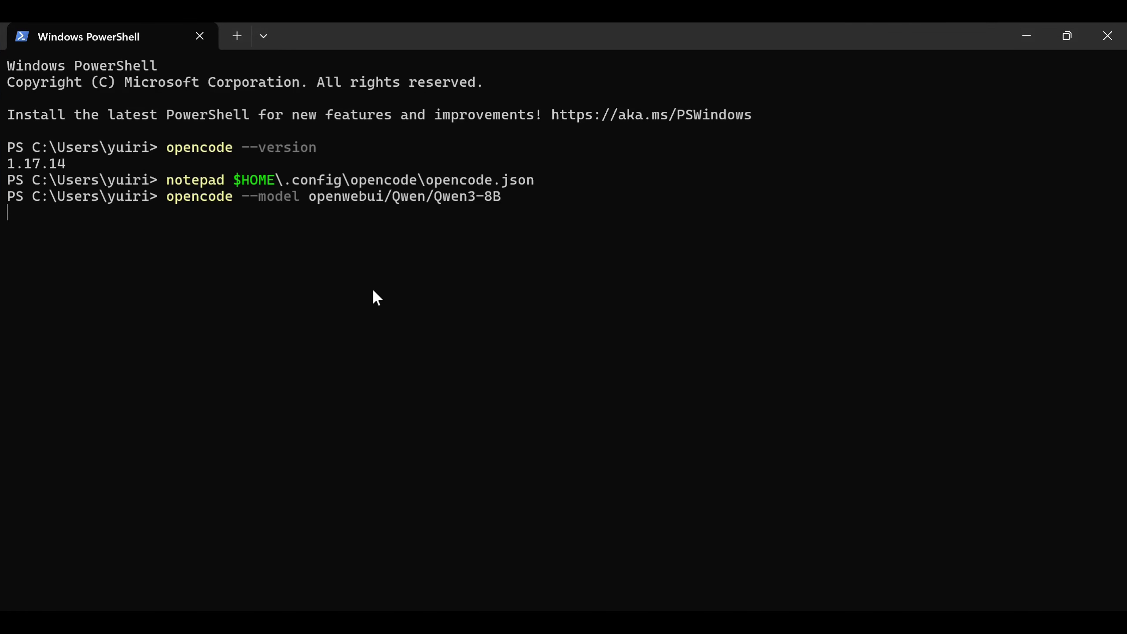
{"action": "type", "text": "wri"}
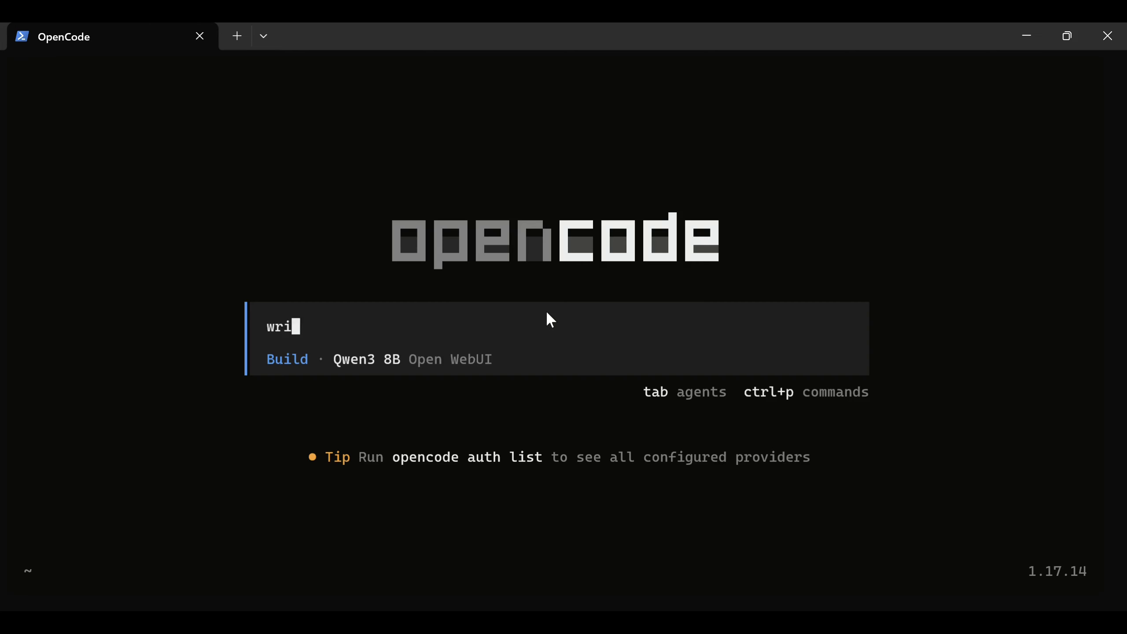
{"action": "type", "text": "te me a python hello world script"}
{"action": "key", "text": "Return"}
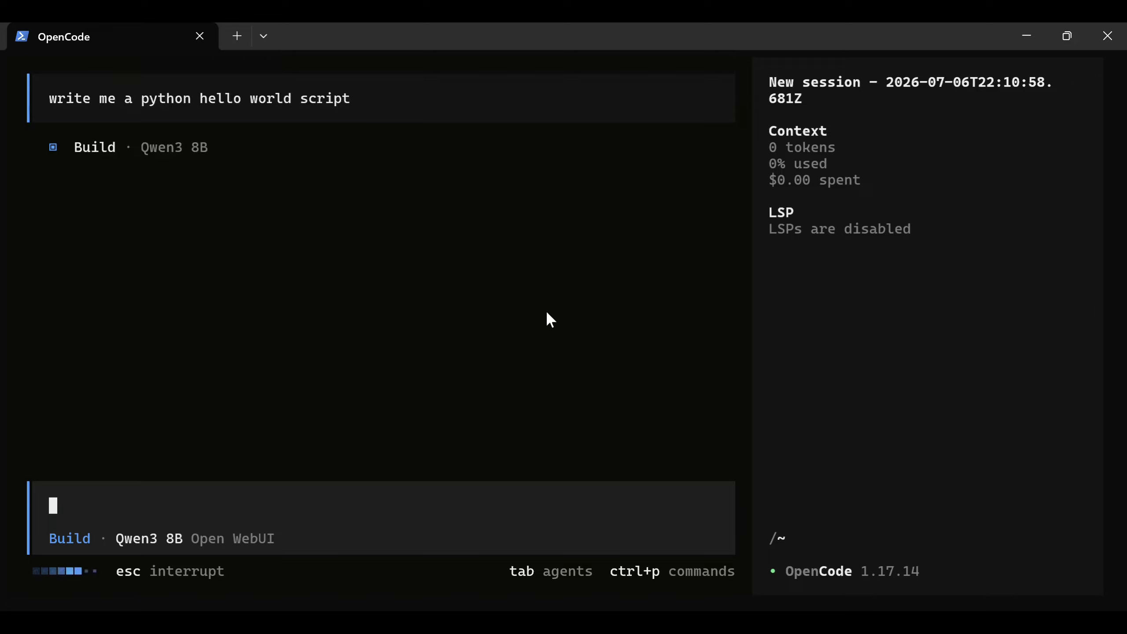